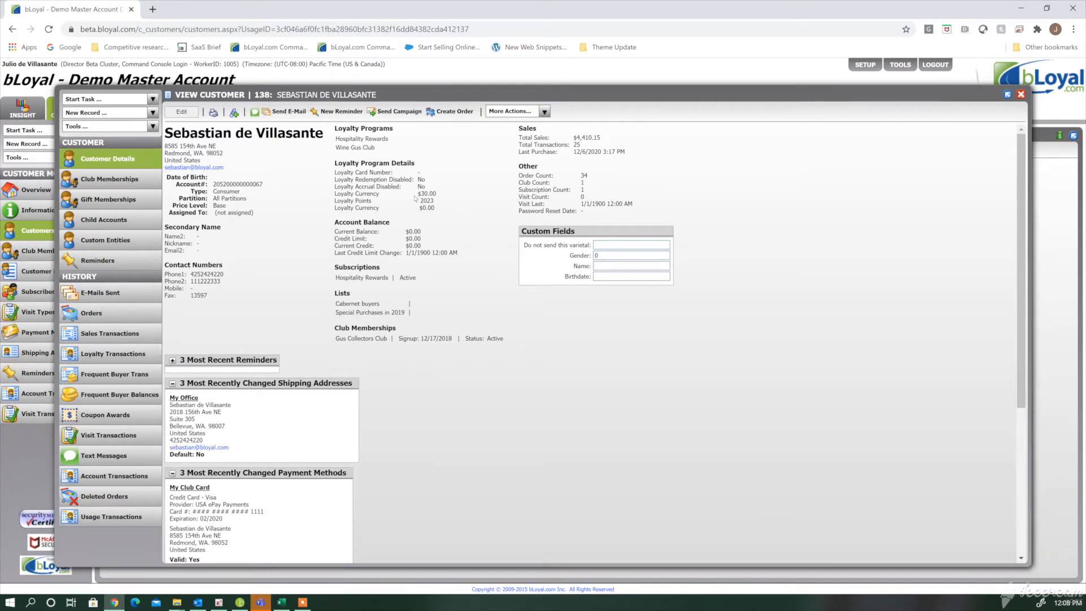
- Open the customer record for editing, examine its shipping addresses and payment methods, and return to the read-only view
{"action": "left_click", "coordinate": [182, 111]}
{"action": "scroll", "coordinate": [596, 431], "scroll_direction": "down", "scroll_amount": 3}
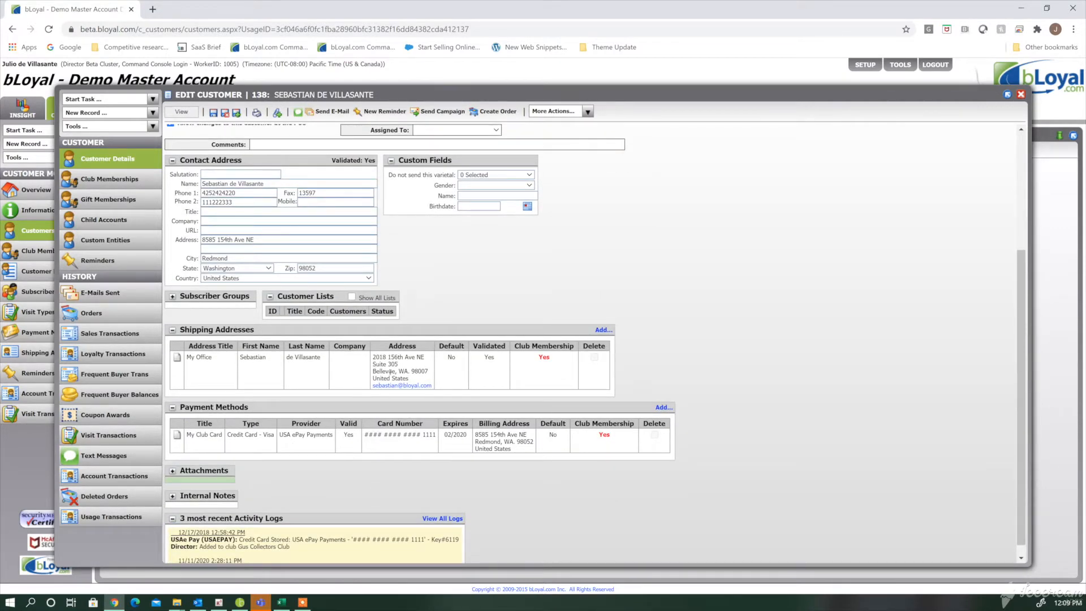
{"action": "scroll", "coordinate": [390, 372], "scroll_direction": "up", "scroll_amount": 3}
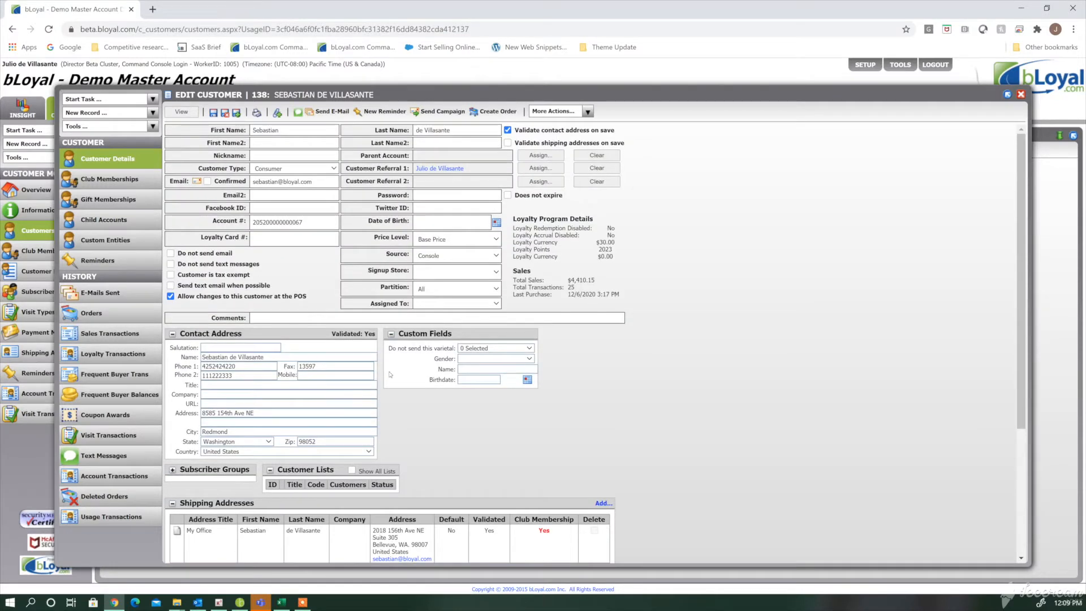
{"action": "left_click", "coordinate": [182, 112]}
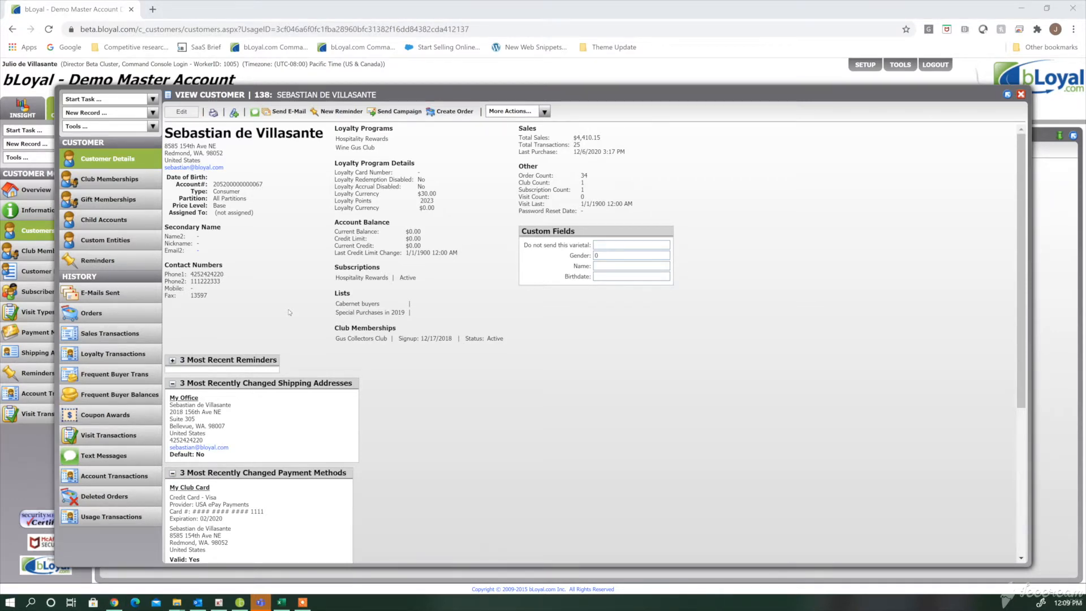
- Switch to the Shipping Addresses Import Template workbook in Excel and examine the recipient columns FirstName to Instructions and the AccountNumber, Default and Title columns
{"action": "key", "text": "alt+Tab"}
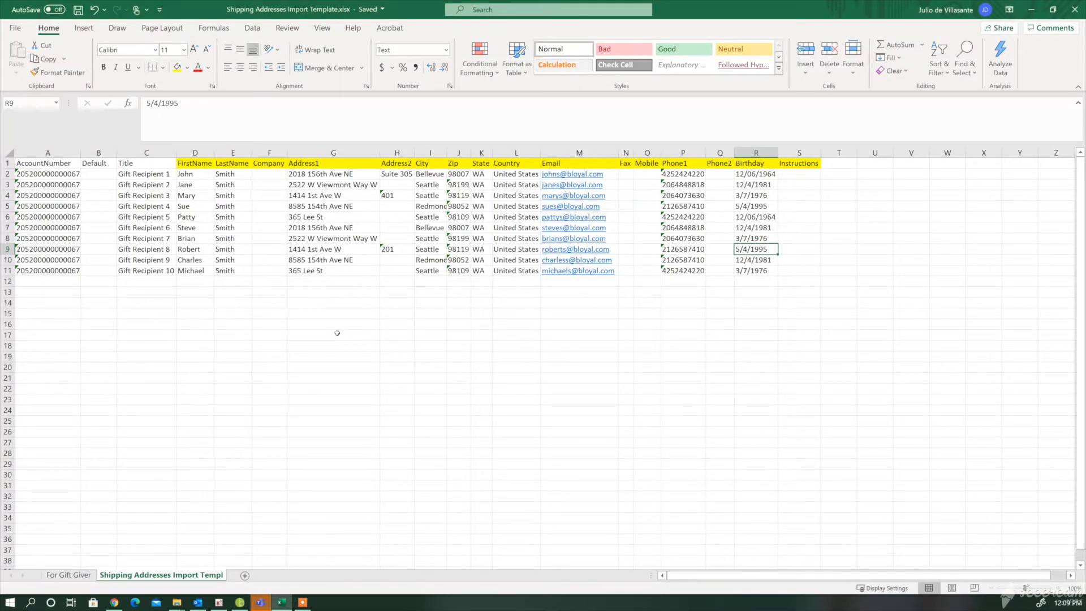
{"action": "left_click", "coordinate": [196, 164]}
{"action": "mouse_move", "coordinate": [196, 164]}
{"action": "left_mouse_down"}
{"action": "mouse_move", "coordinate": [195, 175]}
{"action": "mouse_move", "coordinate": [235, 198]}
{"action": "mouse_move", "coordinate": [404, 252]}
{"action": "mouse_move", "coordinate": [798, 271]}
{"action": "left_mouse_up"}
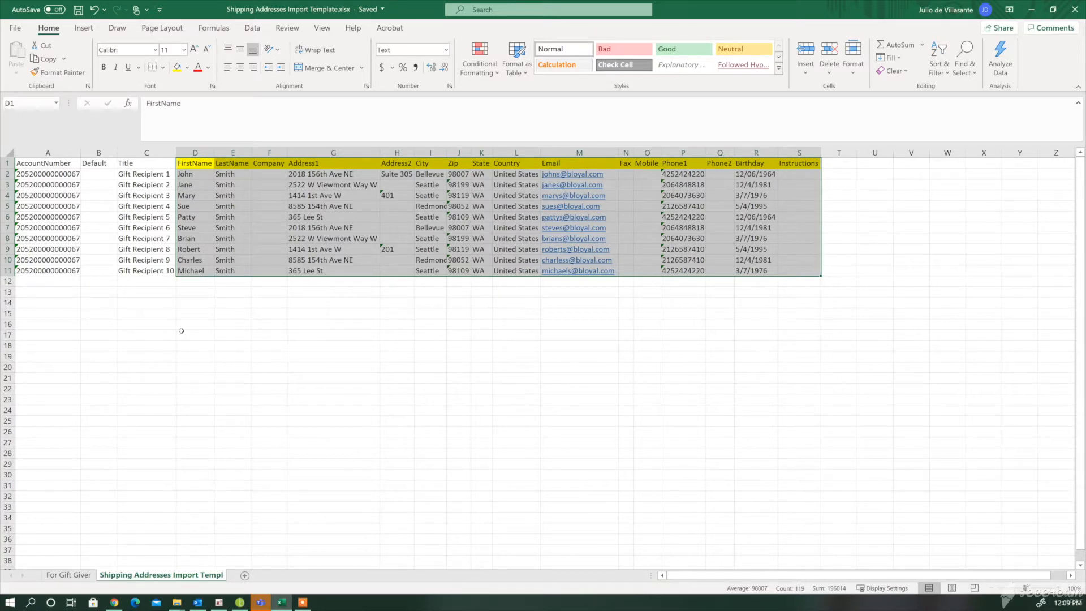
{"action": "left_click", "coordinate": [124, 325]}
{"action": "left_click_drag", "start_coordinate": [40, 164], "coordinate": [139, 272]}
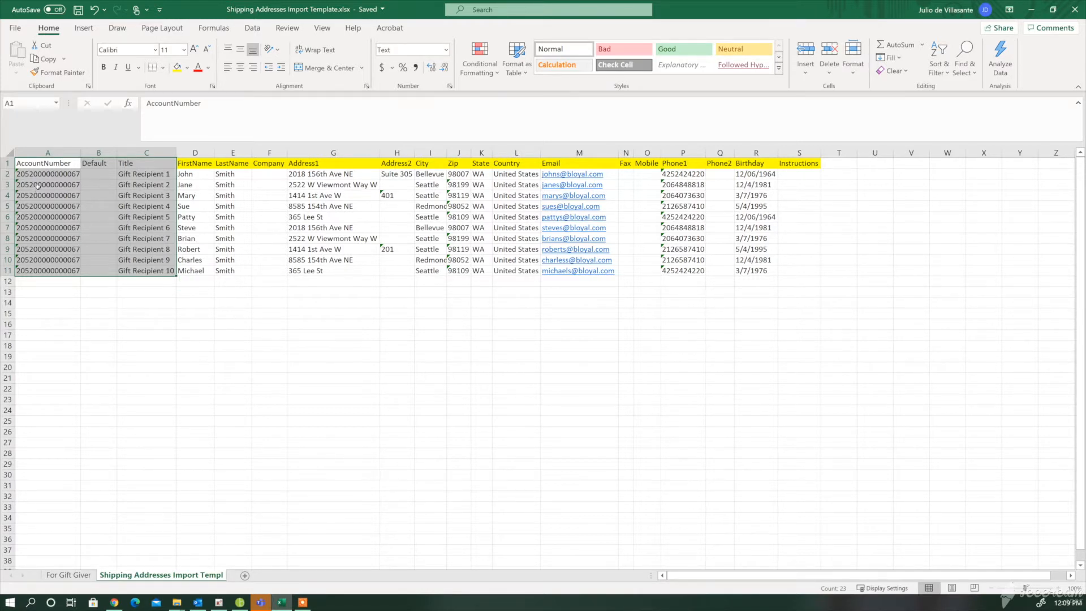
{"action": "left_click", "coordinate": [125, 316]}
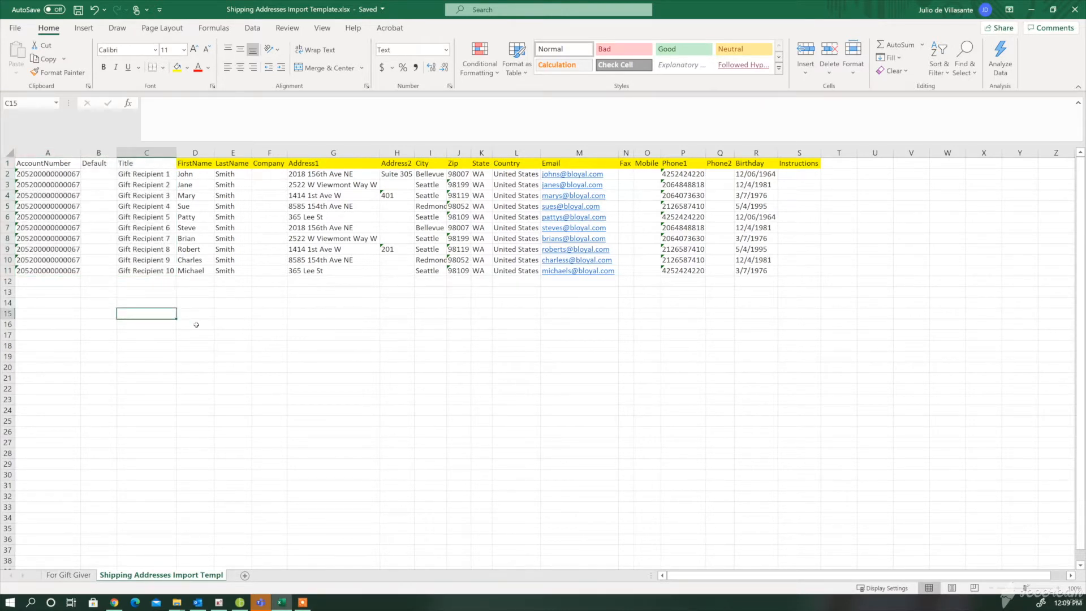
- Switch back to bLoyal, close the customer record and create a new data import of type Shipping Addresses
{"action": "key", "text": "alt+Tab"}
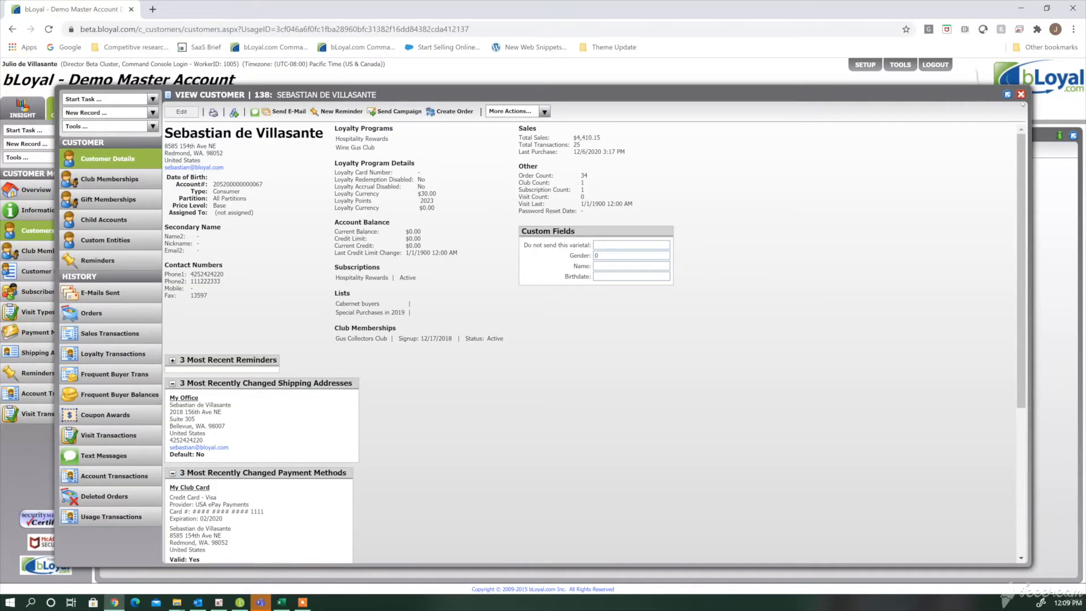
{"action": "left_click", "coordinate": [1021, 95]}
{"action": "left_click", "coordinate": [902, 69]}
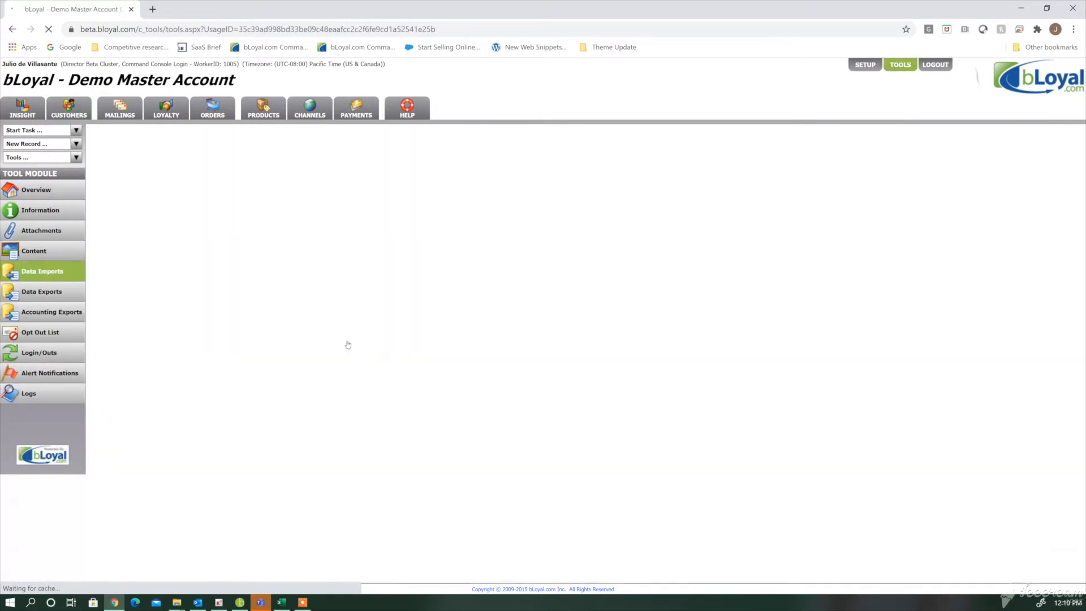
{"action": "left_click", "coordinate": [113, 169]}
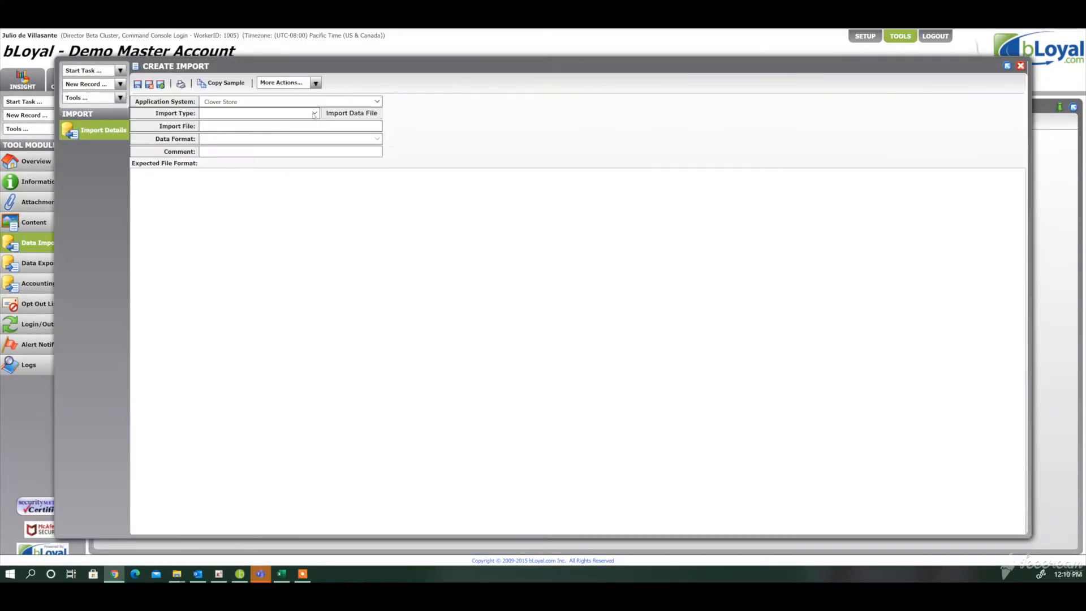
{"action": "left_click", "coordinate": [314, 143]}
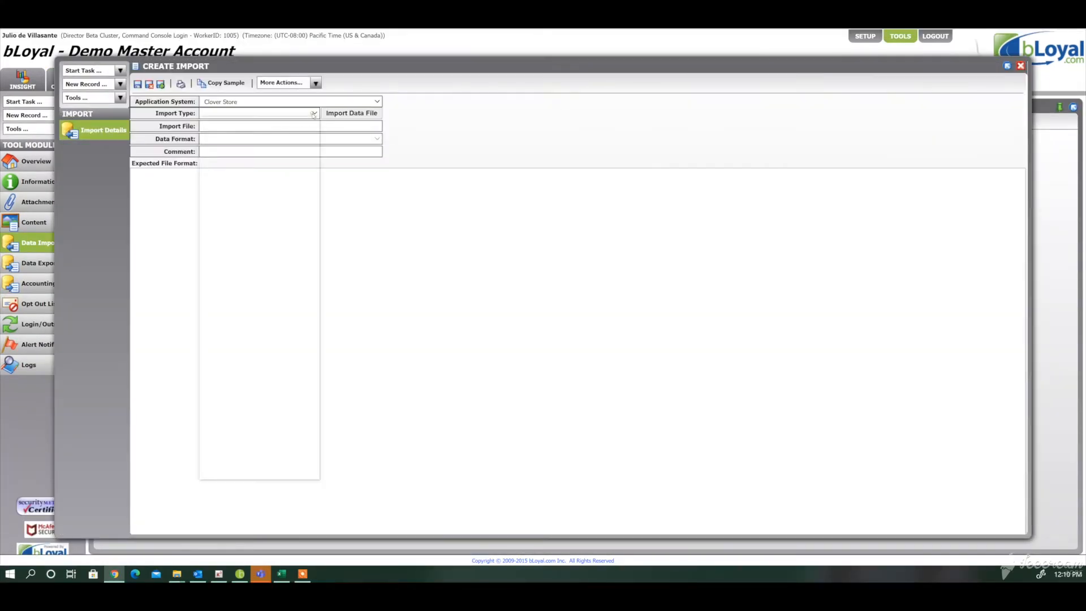
{"action": "scroll", "coordinate": [317, 287], "scroll_direction": "down", "scroll_amount": 8}
{"action": "scroll", "coordinate": [317, 288], "scroll_direction": "down", "scroll_amount": 10}
{"action": "scroll", "coordinate": [319, 366], "scroll_direction": "down", "scroll_amount": 3}
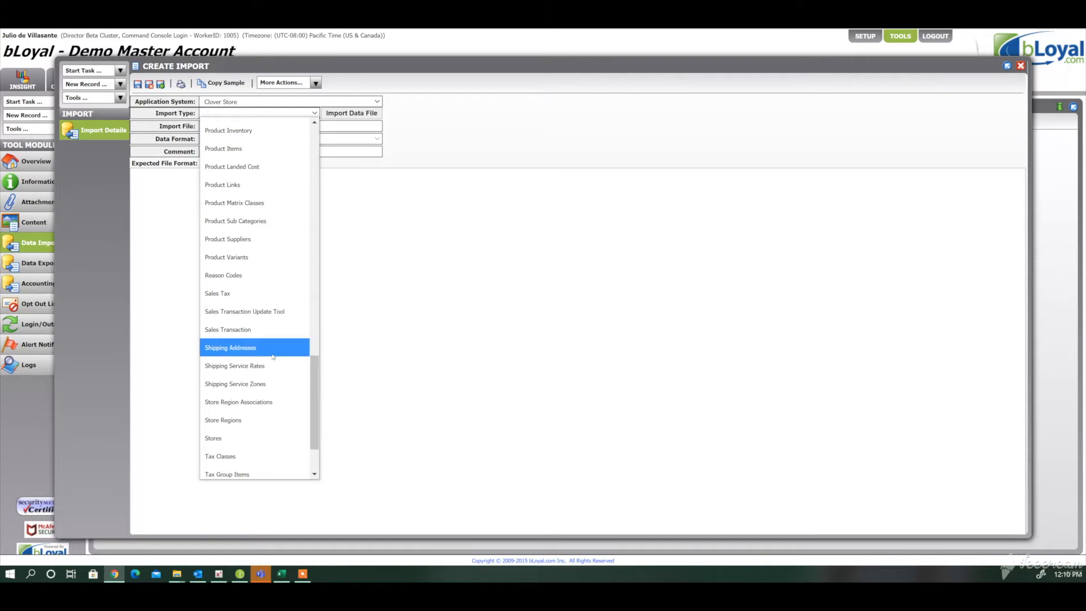
{"action": "left_click", "coordinate": [272, 352]}
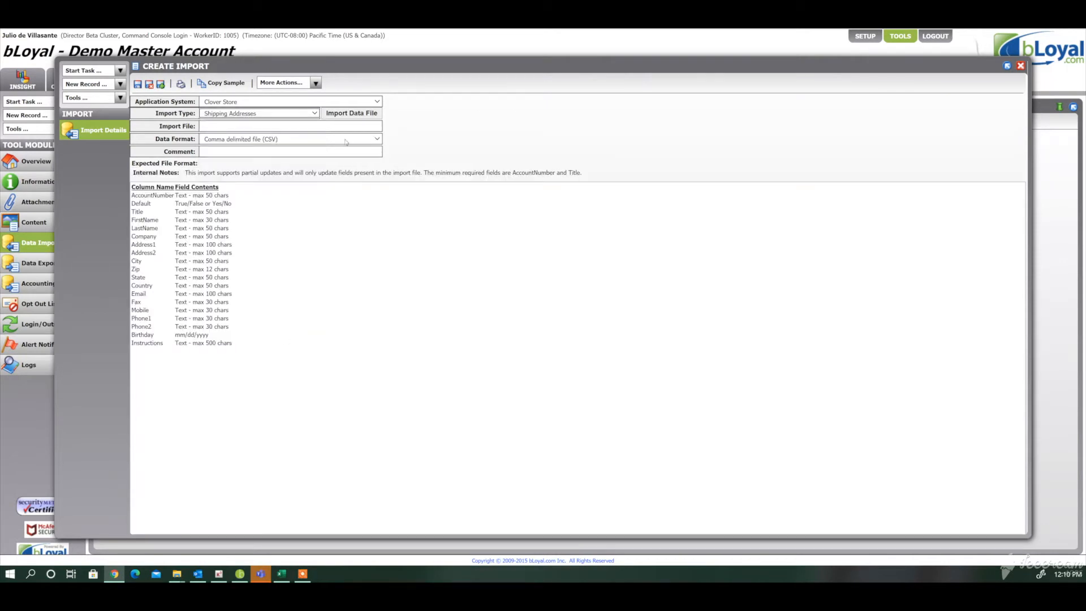
- Upload the file Shipping Addresses Import Template.csv as the import's data file
{"action": "left_click", "coordinate": [352, 114]}
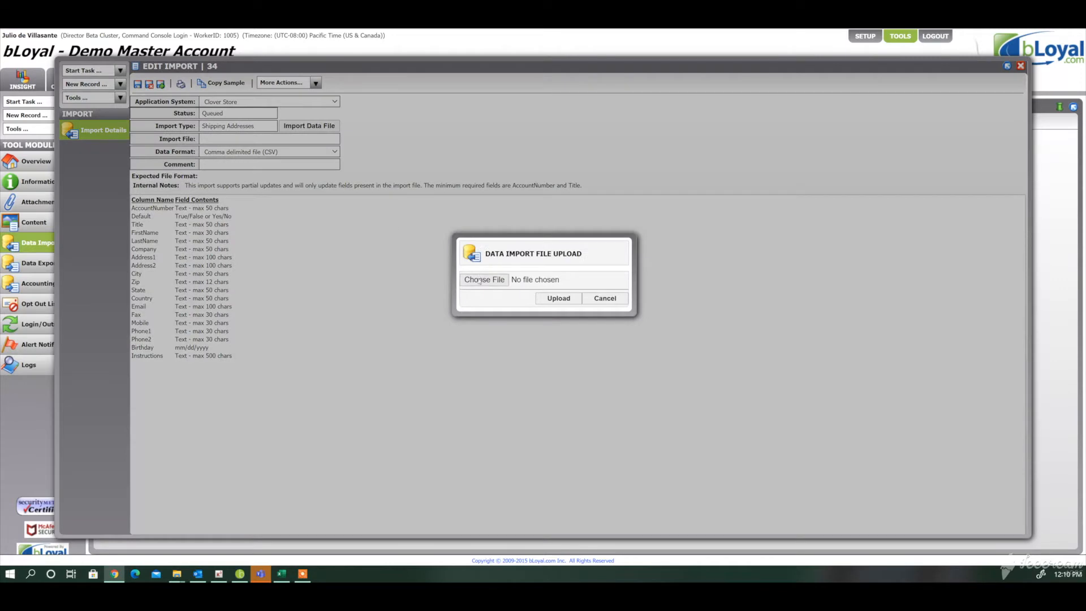
{"action": "left_click", "coordinate": [478, 279]}
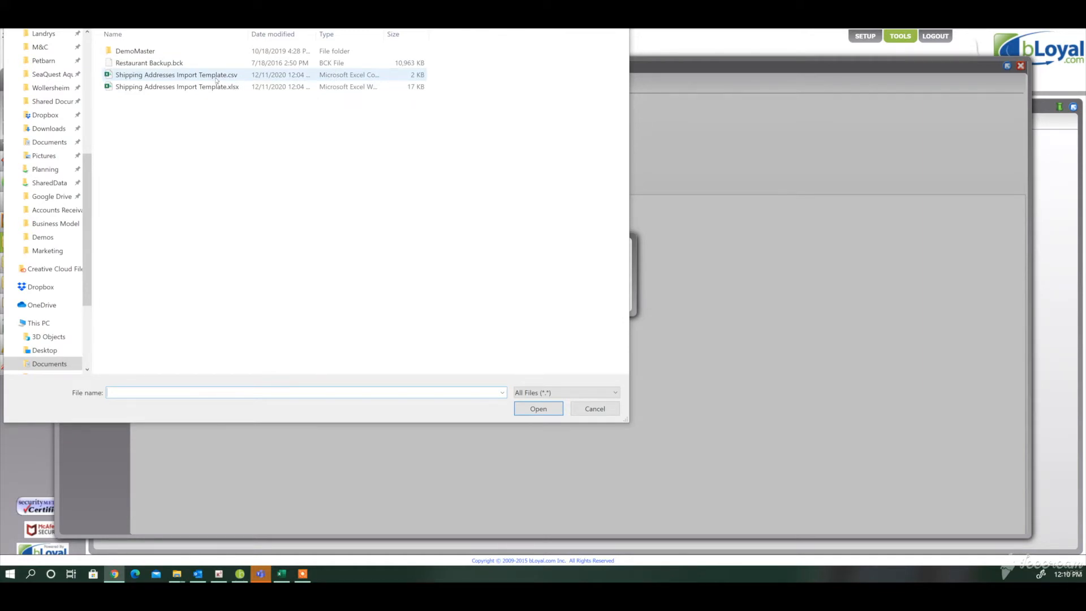
{"action": "left_click", "coordinate": [216, 80]}
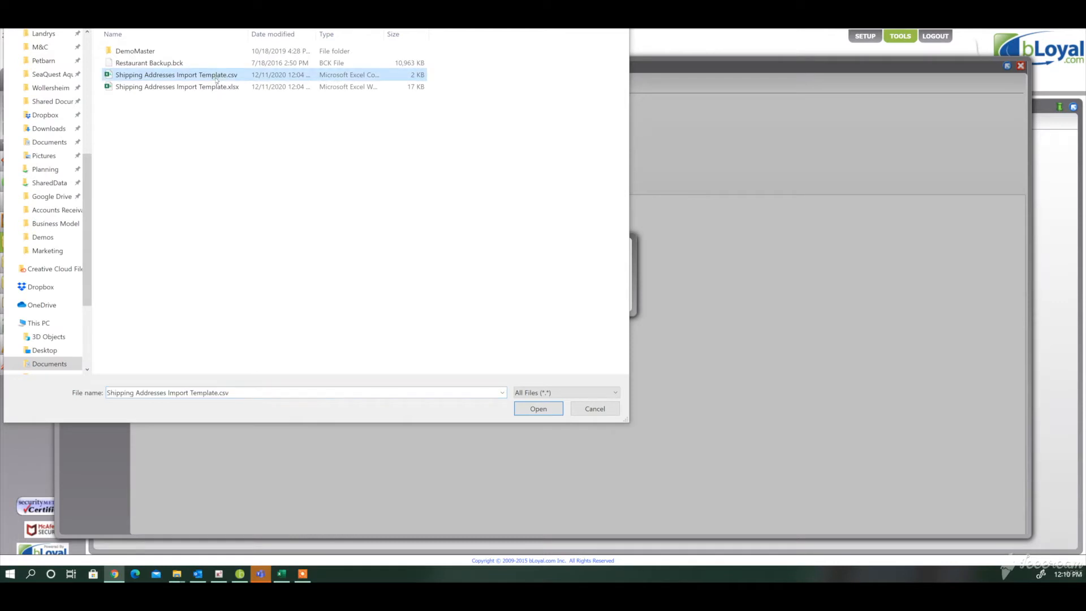
{"action": "left_click", "coordinate": [531, 409]}
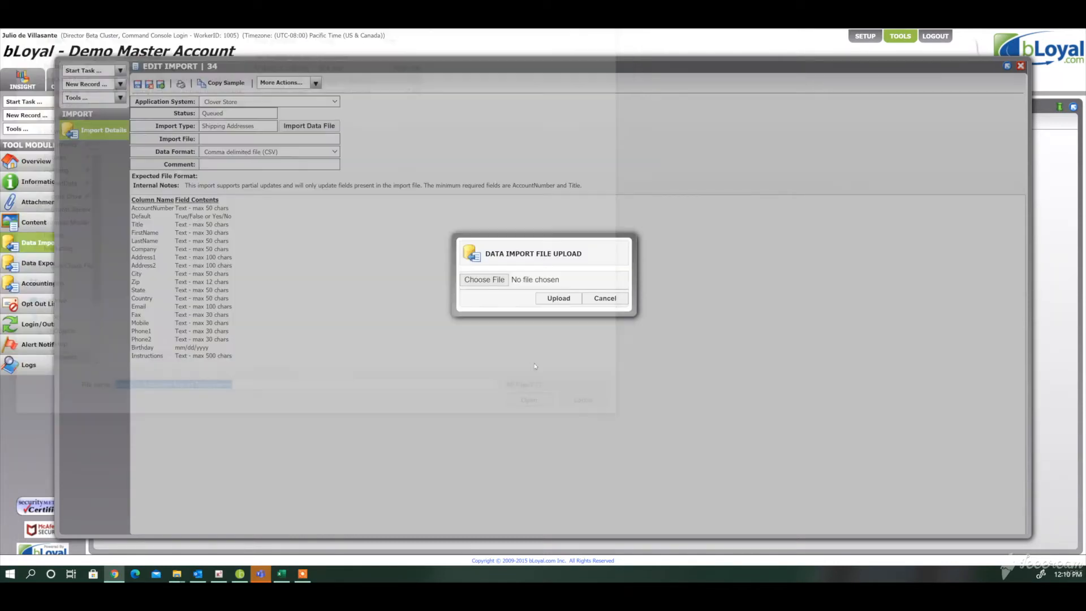
{"action": "left_click", "coordinate": [548, 301]}
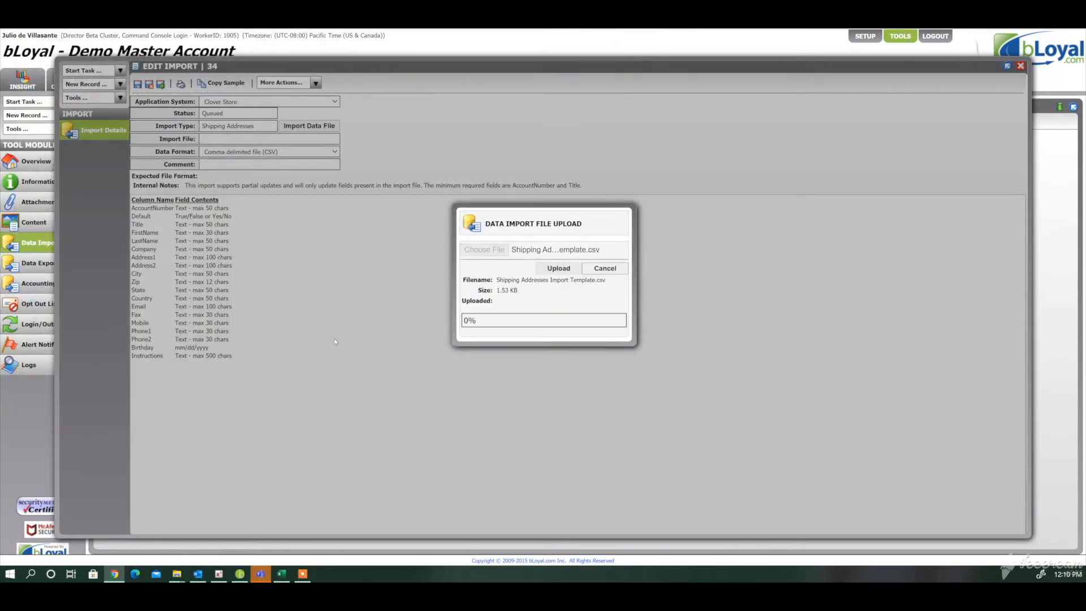
- Save and close the import, and refresh the data imports list to check its status
{"action": "left_click", "coordinate": [149, 84]}
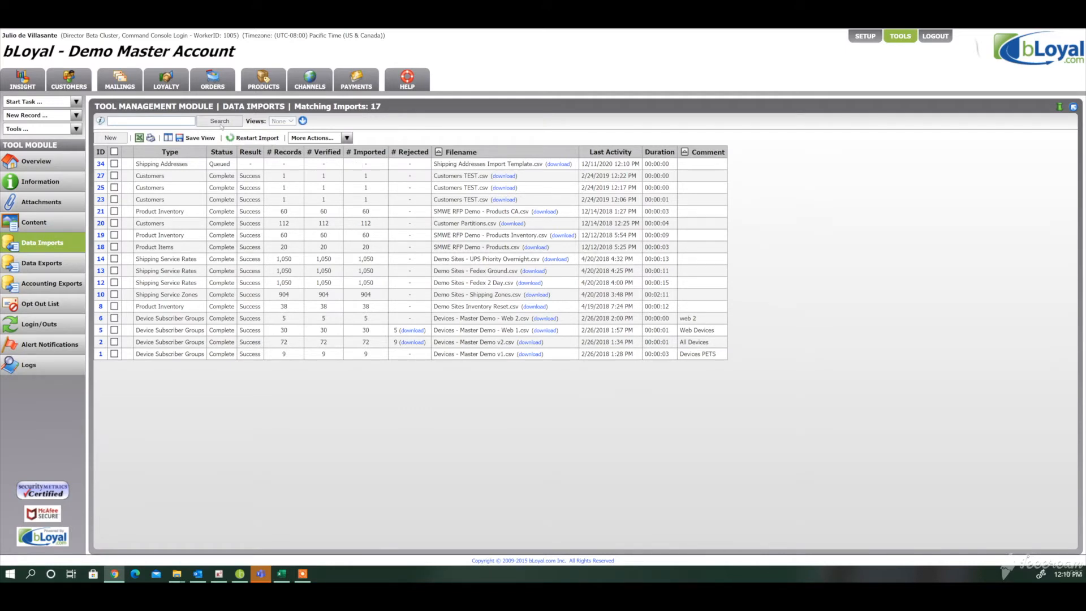
{"action": "left_click", "coordinate": [220, 121]}
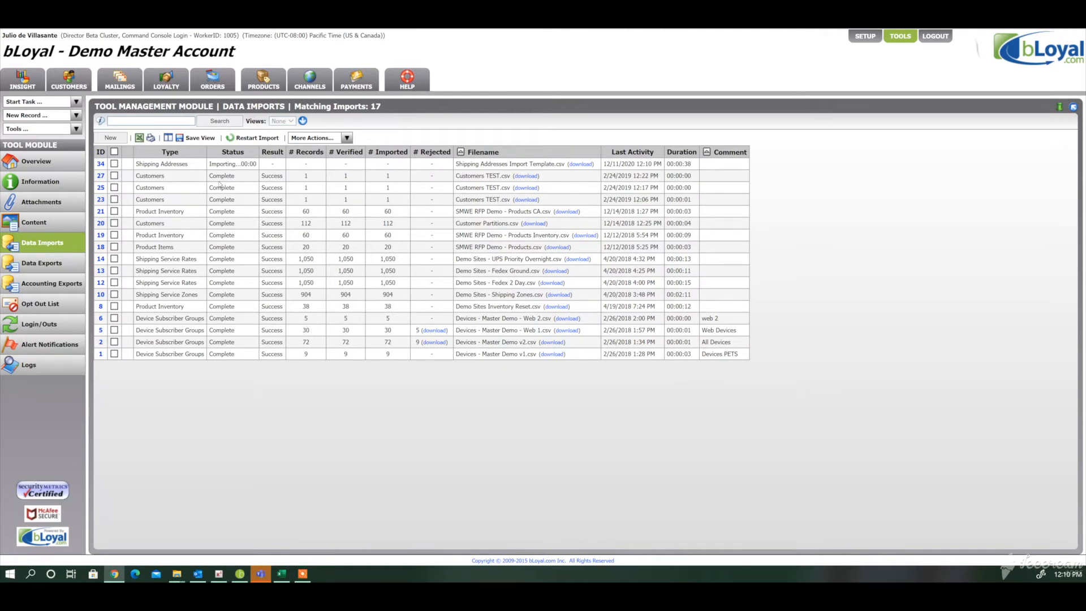
{"action": "left_click", "coordinate": [226, 122]}
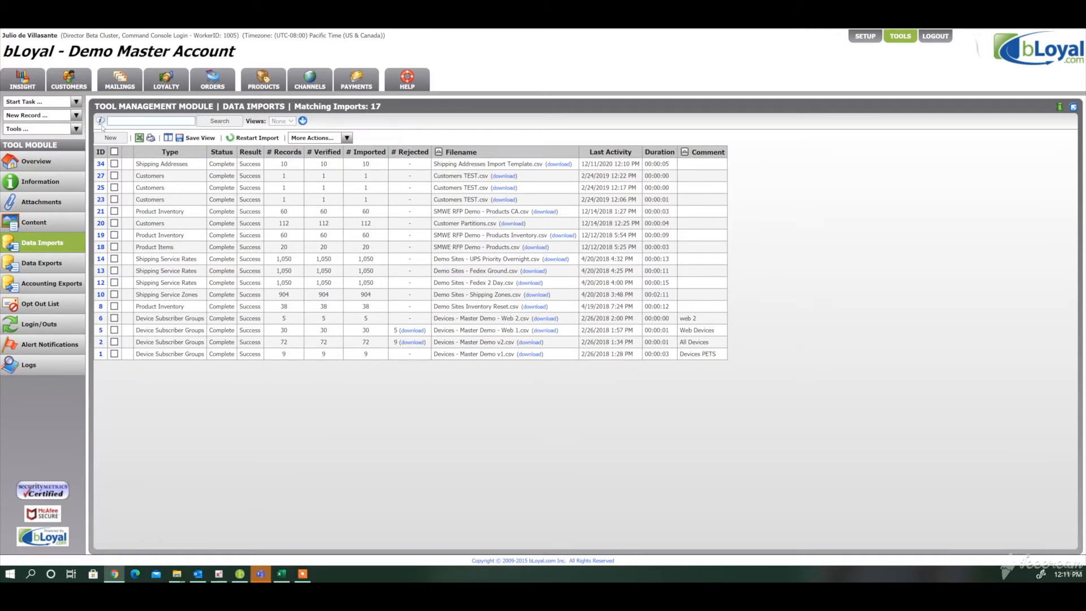
- Search the customer list by the gift giver's last name and open customer record 138
{"action": "left_click", "coordinate": [67, 89]}
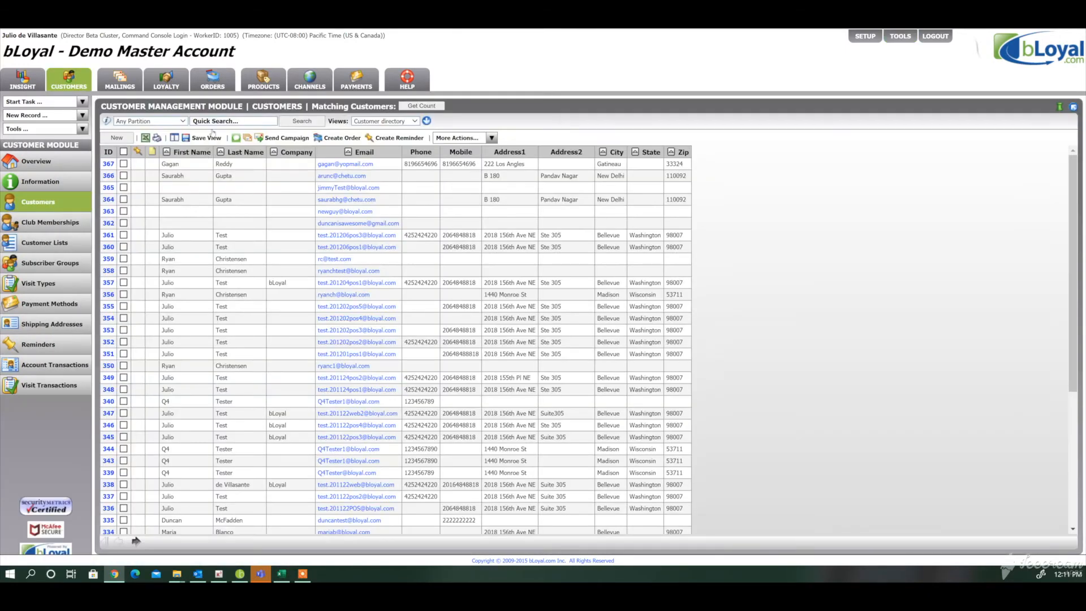
{"action": "type", "text": "de villasa"}
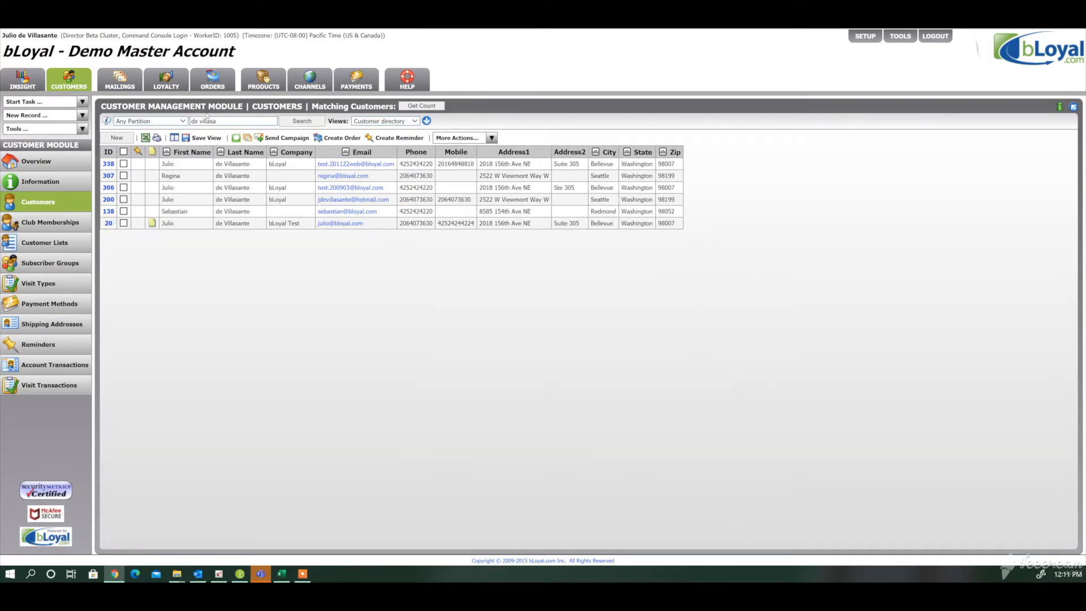
{"action": "left_click", "coordinate": [109, 212]}
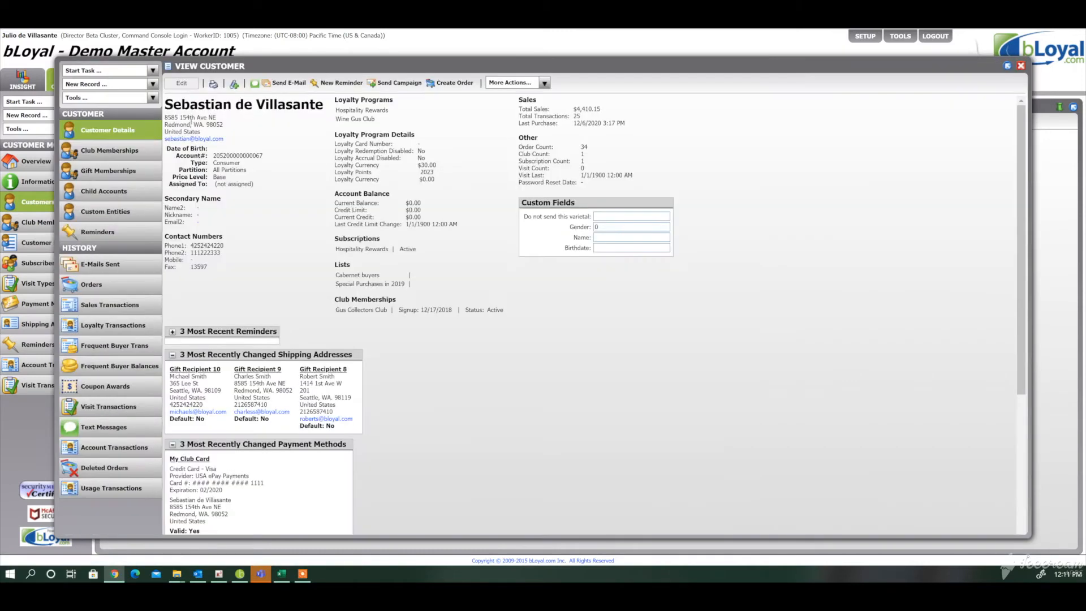
- Open the customer's details for editing and examine the imported gift recipients in the shipping addresses
{"action": "left_click", "coordinate": [182, 83]}
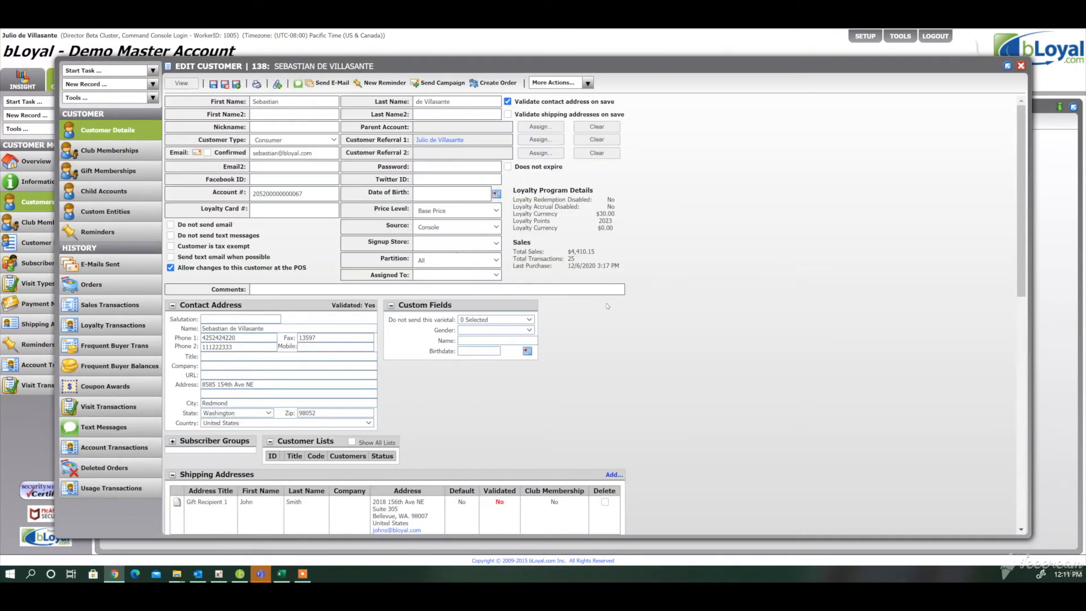
{"action": "scroll", "coordinate": [604, 305], "scroll_direction": "down", "scroll_amount": 3}
{"action": "scroll", "coordinate": [605, 305], "scroll_direction": "down", "scroll_amount": 5}
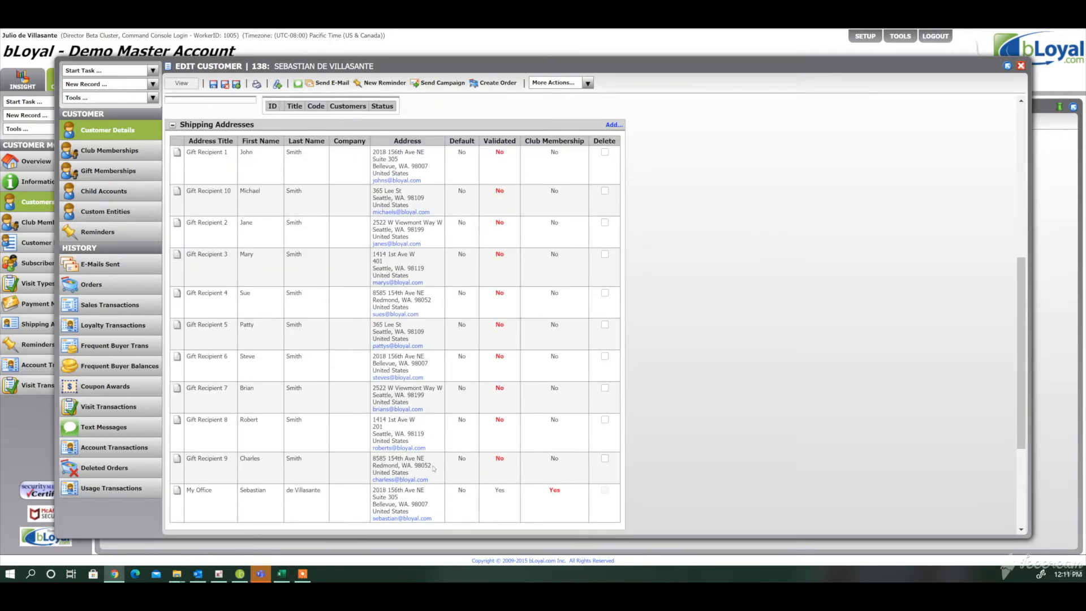
{"action": "scroll", "coordinate": [452, 452], "scroll_direction": "up", "scroll_amount": 4}
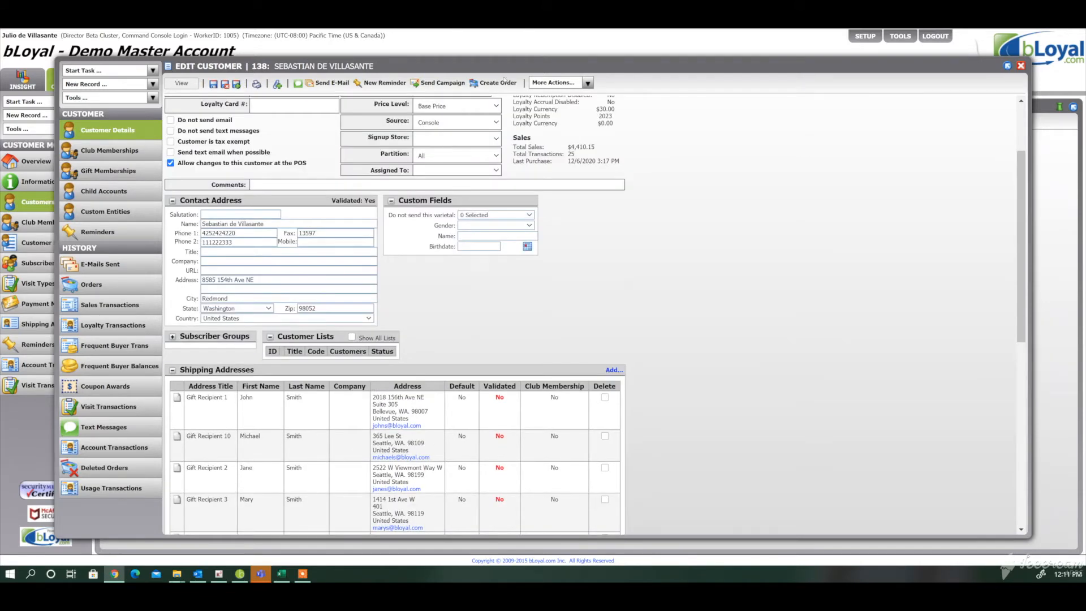
- Start a new order for this customer and select the store Webstore - Wine (WINLIQWEB)
{"action": "left_click", "coordinate": [495, 81]}
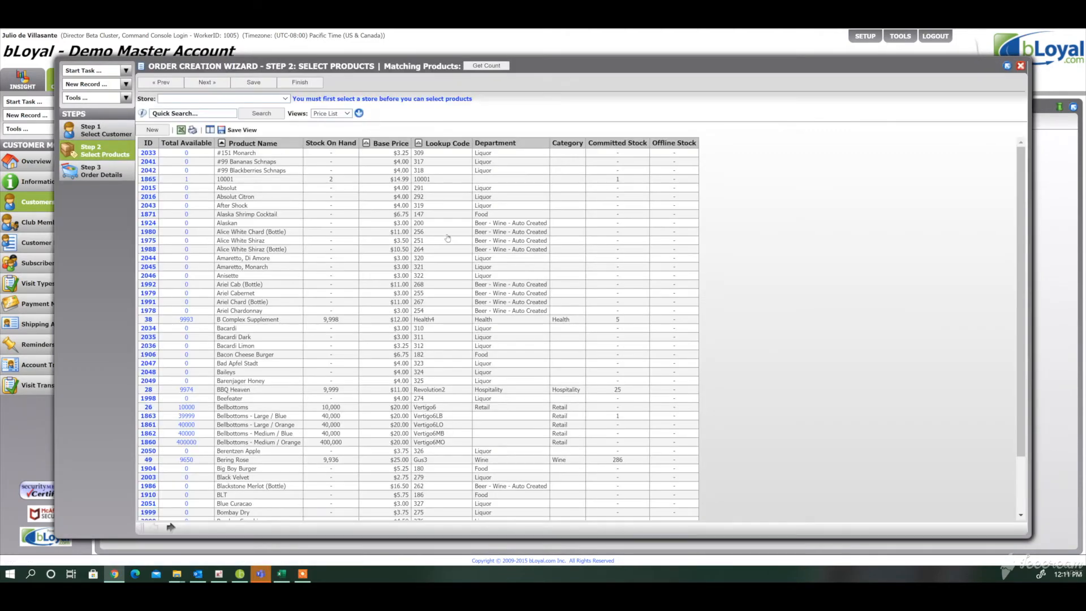
{"action": "left_click", "coordinate": [276, 99]}
{"action": "left_click", "coordinate": [210, 421]}
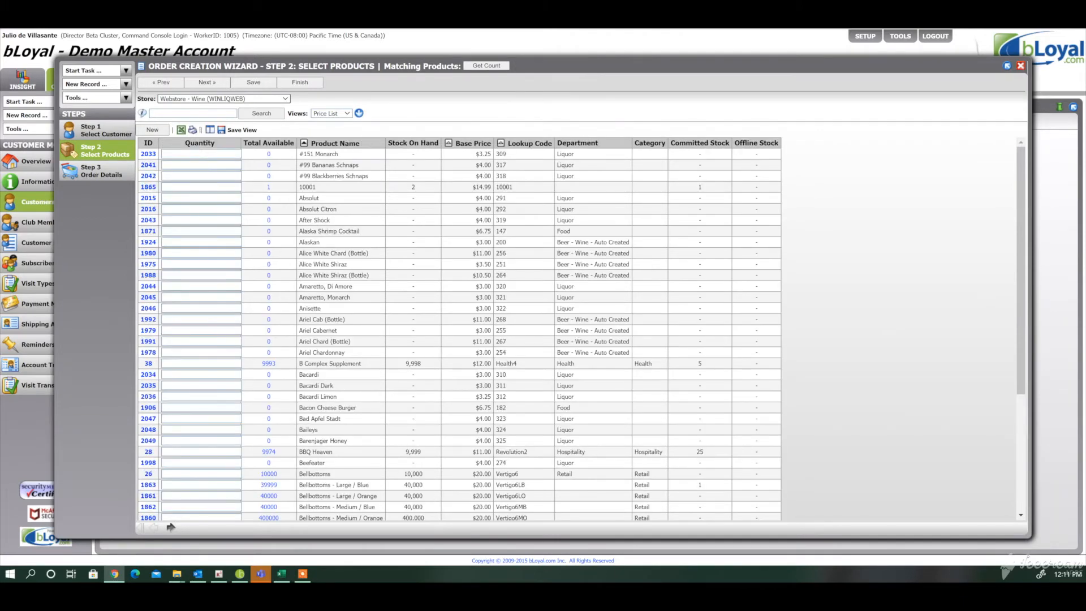
- Search the products for "gus", order 1 La La Cabernet and 1 Malbec Premier, and continue to the order details
{"action": "left_click", "coordinate": [200, 114]}
{"action": "type", "text": "gus"}
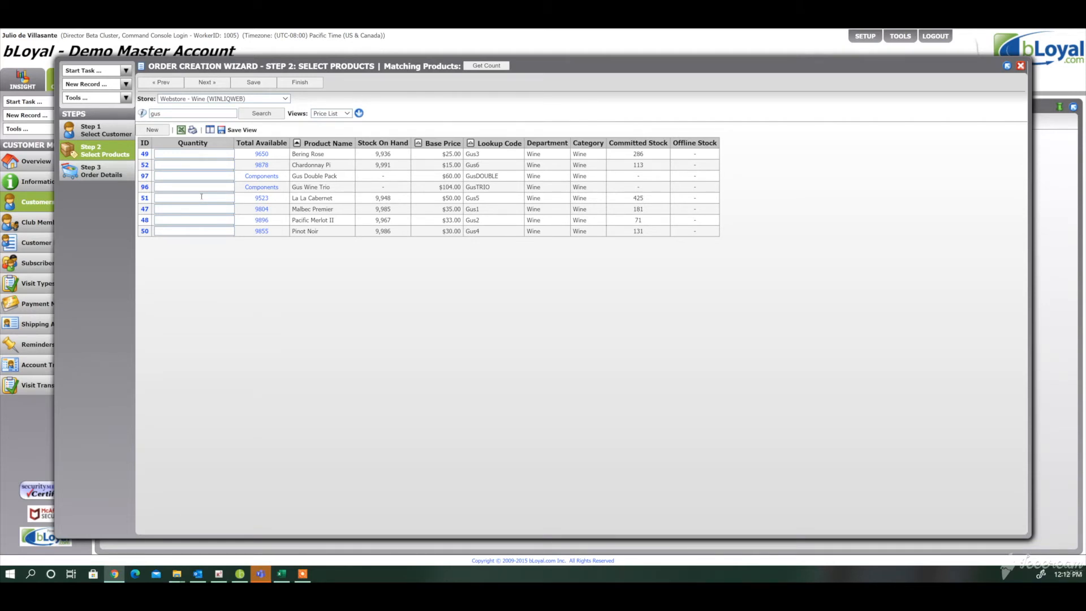
{"action": "left_click", "coordinate": [202, 197]}
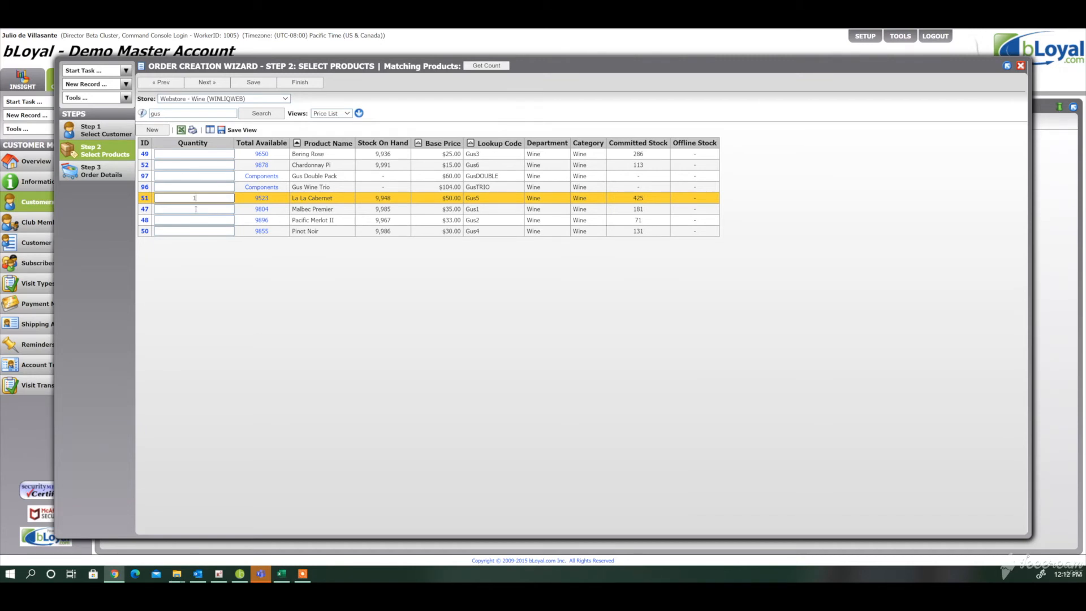
{"action": "left_click", "coordinate": [196, 209]}
{"action": "type", "text": "1"}
{"action": "left_click", "coordinate": [206, 85]}
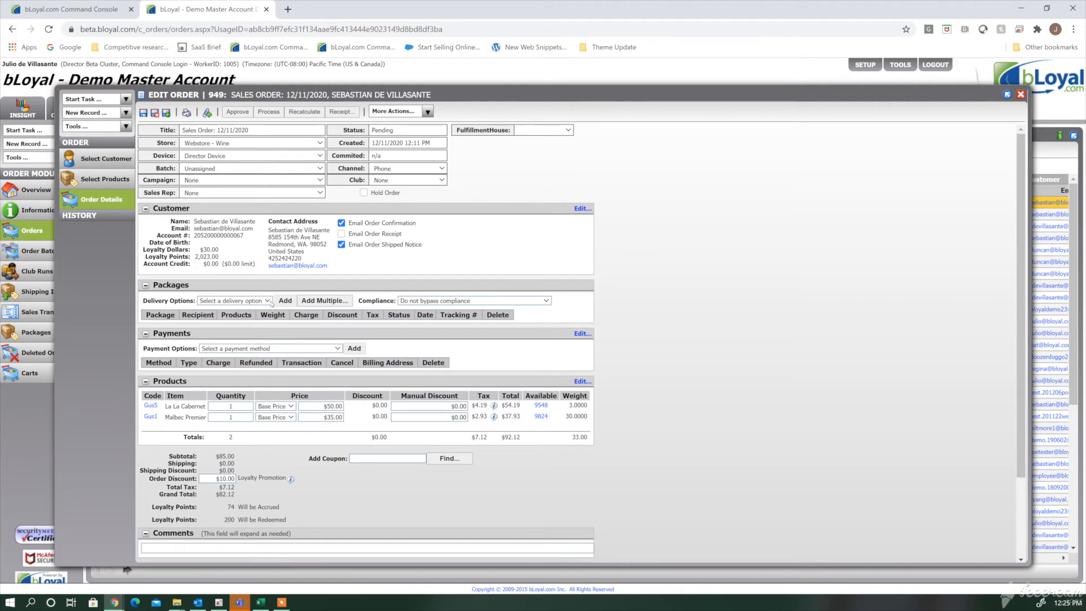
- Add a delivery package to the order, addressed to Gift Recipient 1
{"action": "left_click", "coordinate": [268, 302]}
{"action": "left_click", "coordinate": [232, 88]}
{"action": "left_click", "coordinate": [286, 301]}
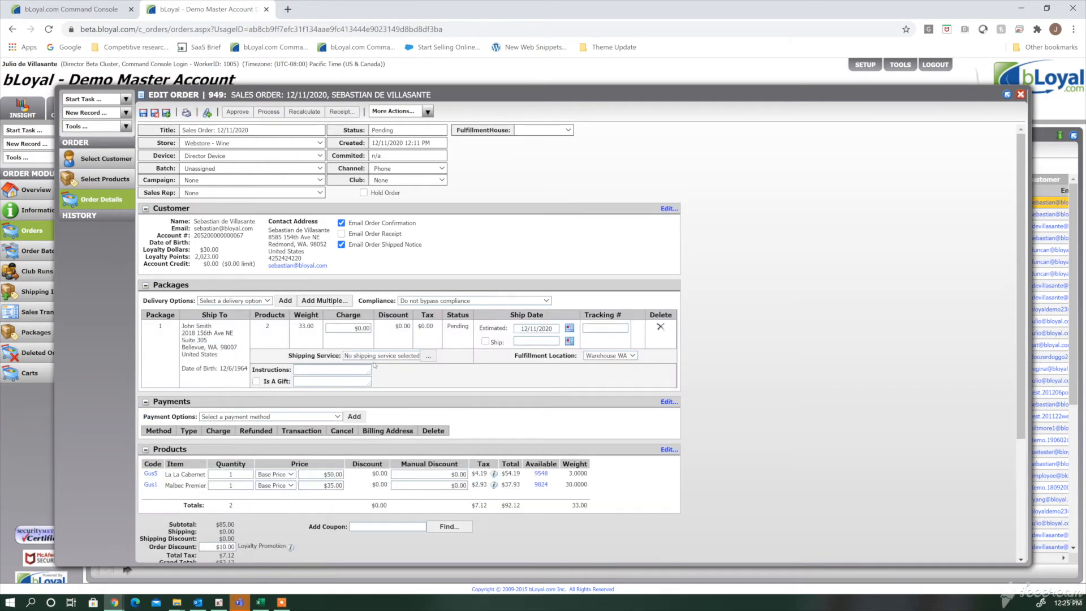
- Set the package's shipping service to UPS Ground
{"action": "left_click", "coordinate": [429, 356]}
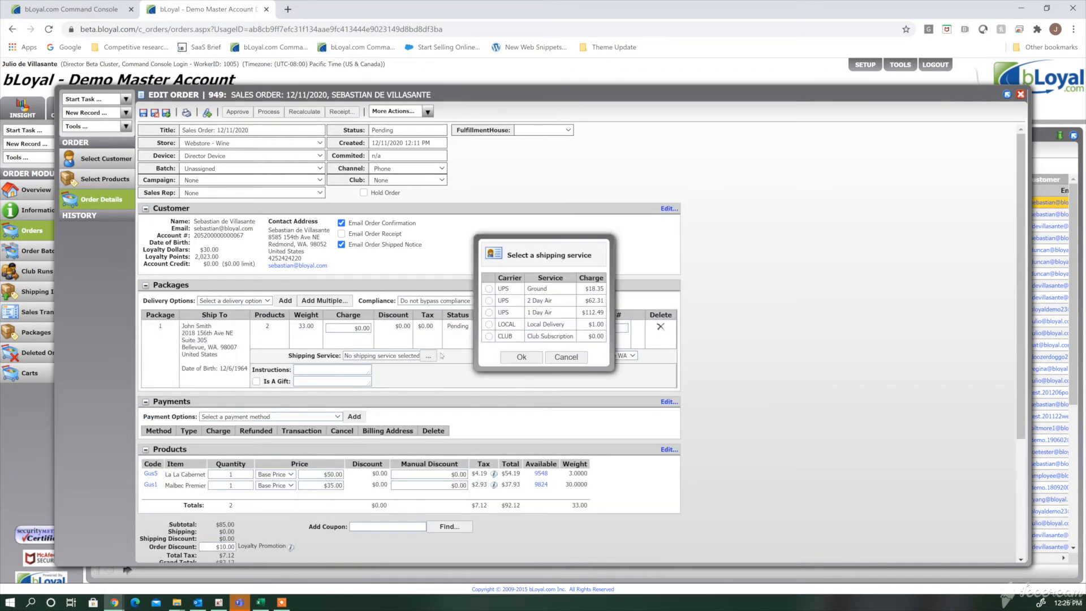
{"action": "left_click", "coordinate": [489, 289]}
{"action": "left_click", "coordinate": [521, 357]}
- Set the package's estimated ship date to 12/14/2020 and its delivery instructions to "Knock twice"
{"action": "left_click", "coordinate": [573, 328]}
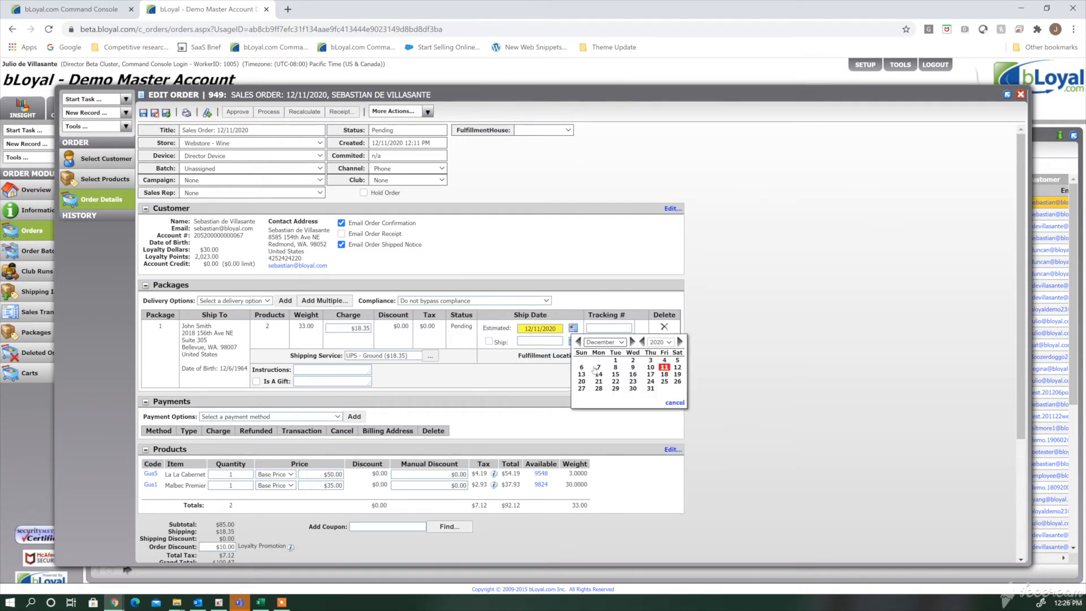
{"action": "left_click", "coordinate": [599, 373]}
{"action": "left_click", "coordinate": [349, 370]}
{"action": "type", "text": "Knock twice"}
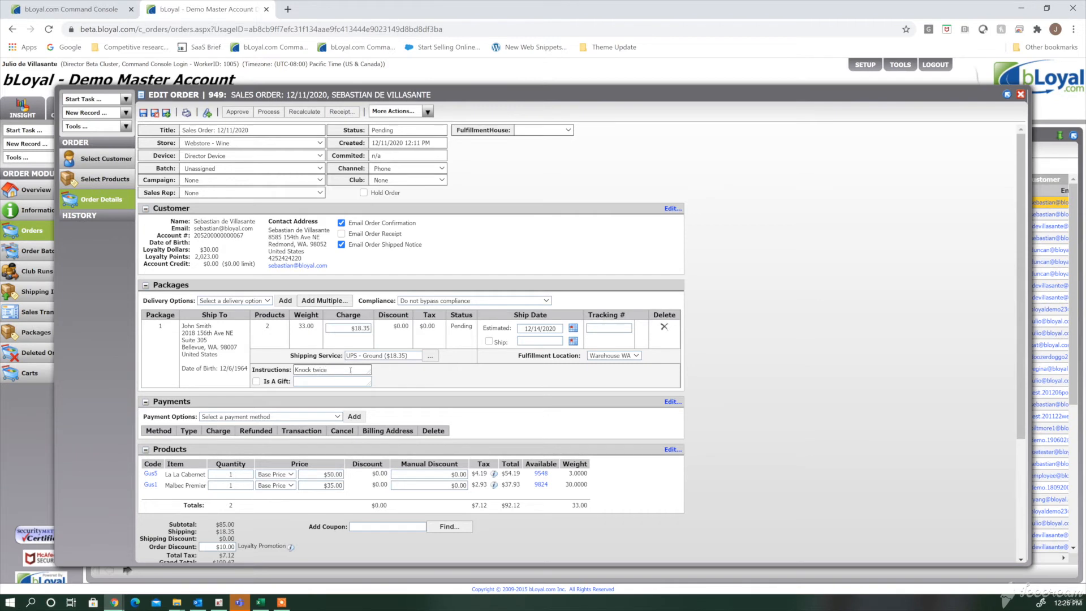
- Mark the package as a gift with the message "Happy Holidays!" and save the order
{"action": "left_click", "coordinate": [256, 381]}
{"action": "left_click", "coordinate": [304, 382]}
{"action": "type", "text": "Ha"}
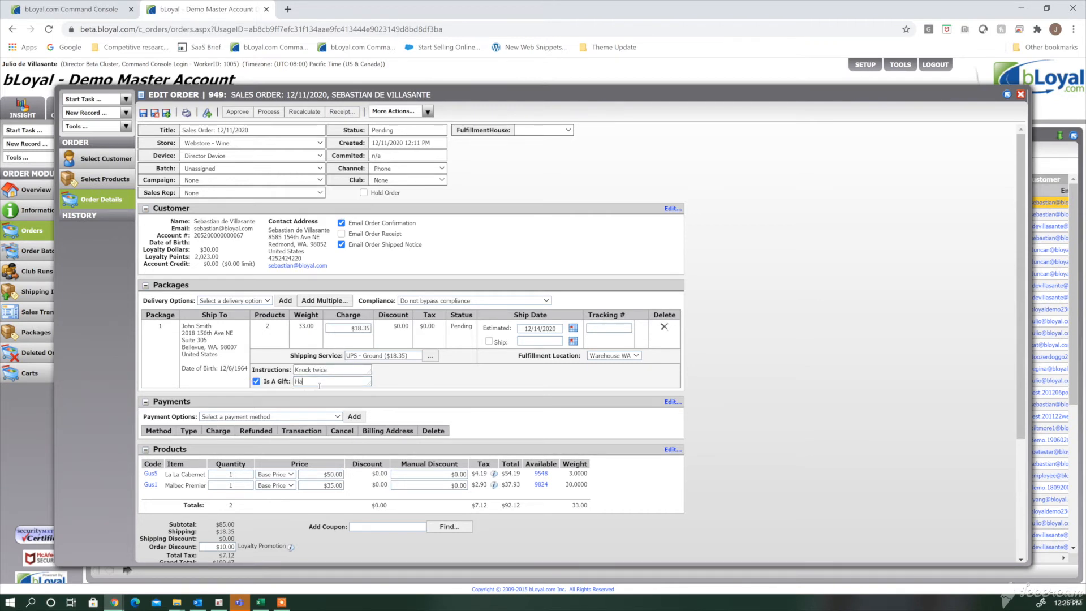
{"action": "type", "text": "ppy Holidays!"}
{"action": "left_click", "coordinate": [144, 113]}
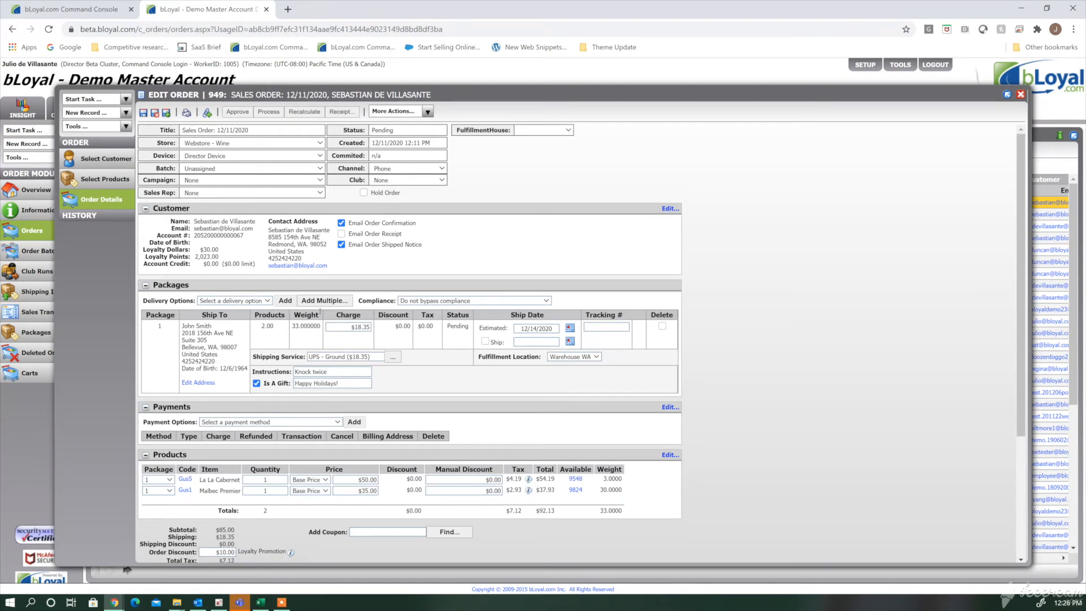
- Add multiple packages to the order for Gift Recipients 2 through 10, leaving out the contact address and Gift Recipient 1
{"action": "left_click", "coordinate": [321, 301]}
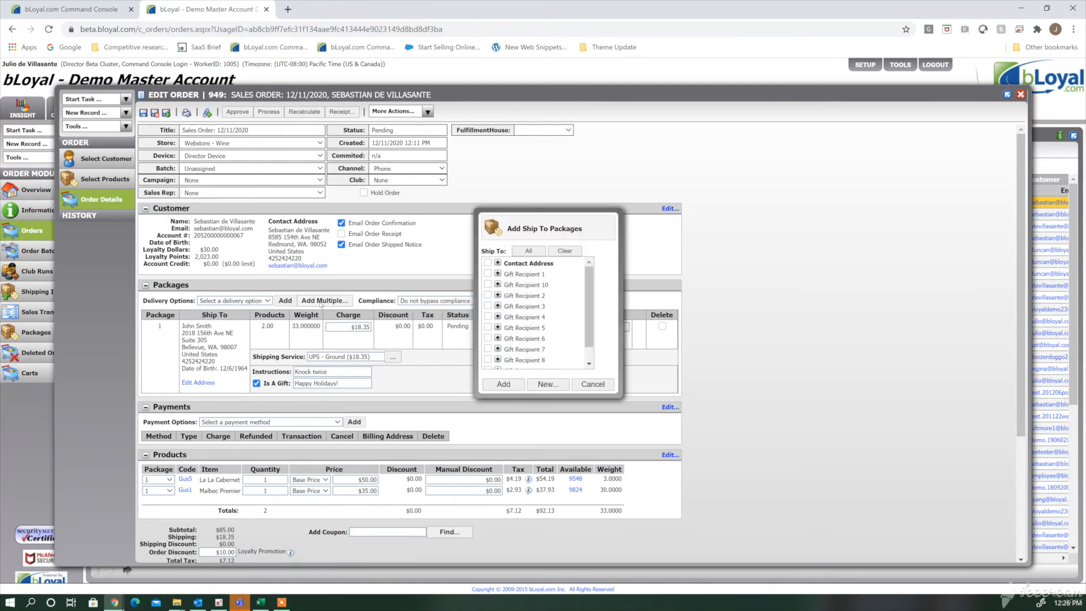
{"action": "left_click", "coordinate": [528, 252]}
{"action": "left_click", "coordinate": [488, 263]}
{"action": "left_click", "coordinate": [487, 273]}
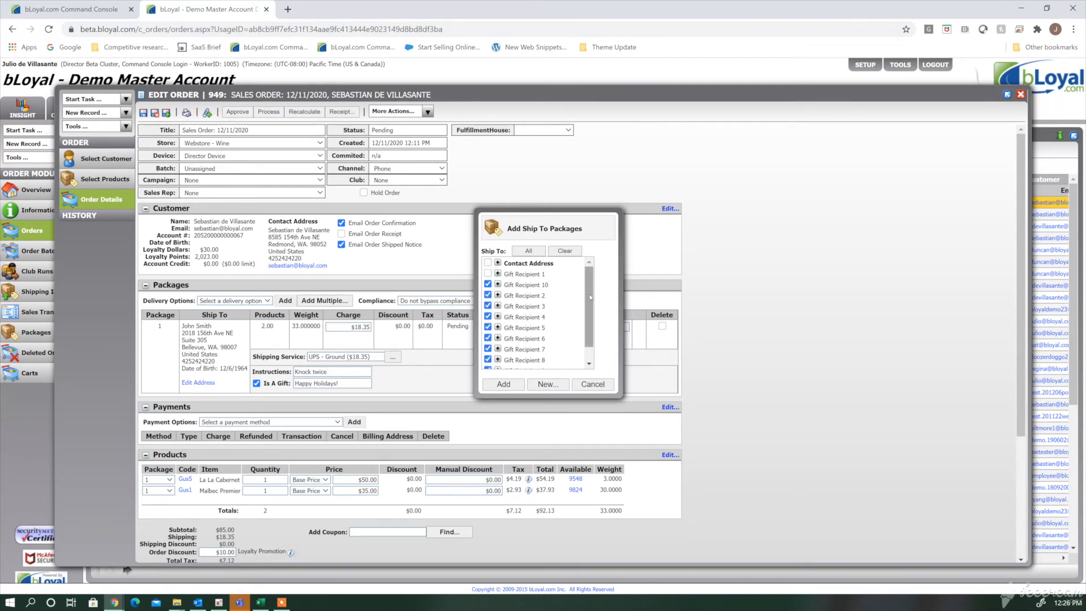
{"action": "scroll", "coordinate": [590, 297], "scroll_direction": "down", "scroll_amount": 1}
{"action": "left_click", "coordinate": [488, 364]}
{"action": "left_click", "coordinate": [505, 384]}
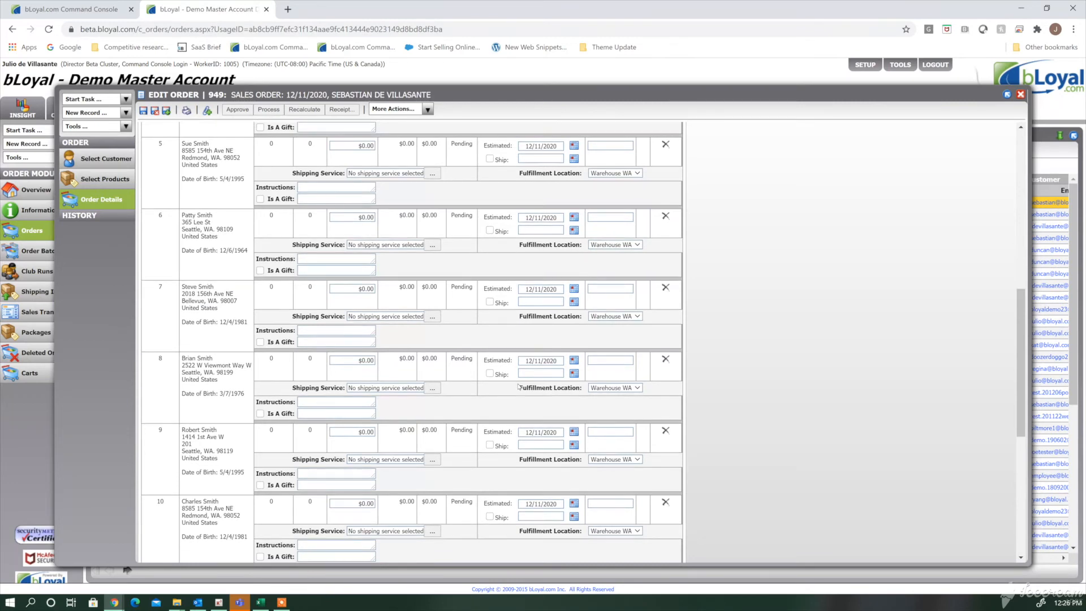
- Populate the order's empty packages with the first package's products and shipping details, and confirm
{"action": "scroll", "coordinate": [518, 386], "scroll_direction": "up", "scroll_amount": 3}
{"action": "scroll", "coordinate": [518, 386], "scroll_direction": "up", "scroll_amount": 3}
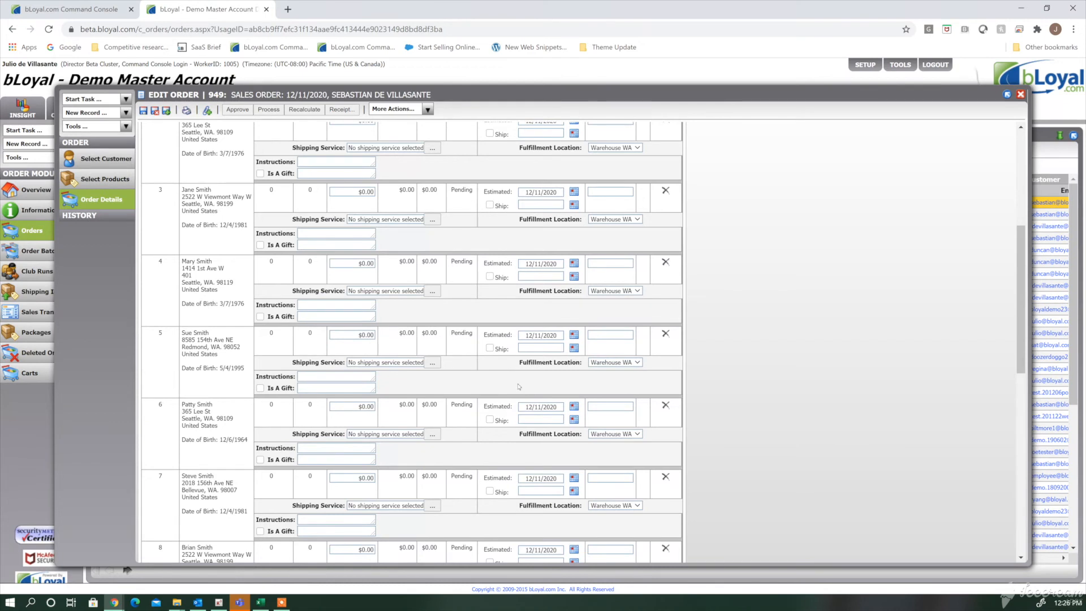
{"action": "scroll", "coordinate": [518, 386], "scroll_direction": "up", "scroll_amount": 4}
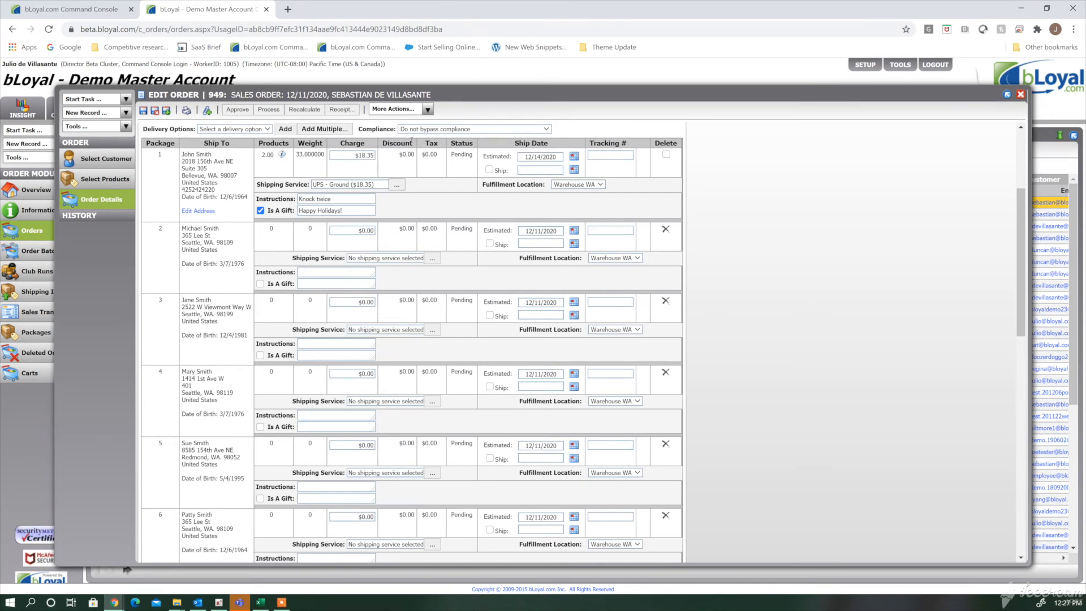
{"action": "left_click", "coordinate": [427, 109]}
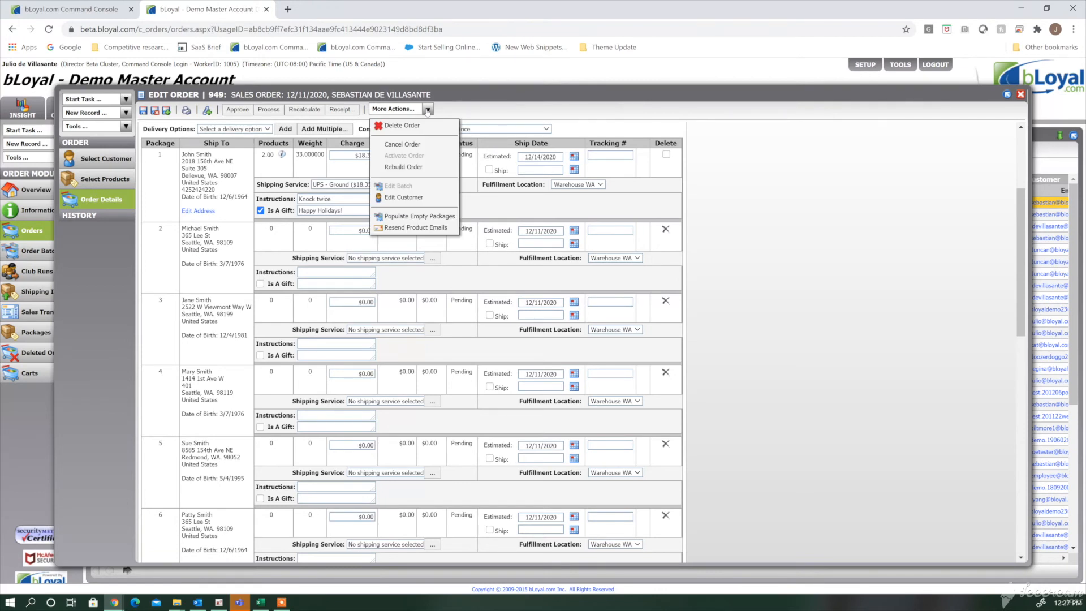
{"action": "left_click", "coordinate": [434, 217]}
{"action": "left_click", "coordinate": [516, 318]}
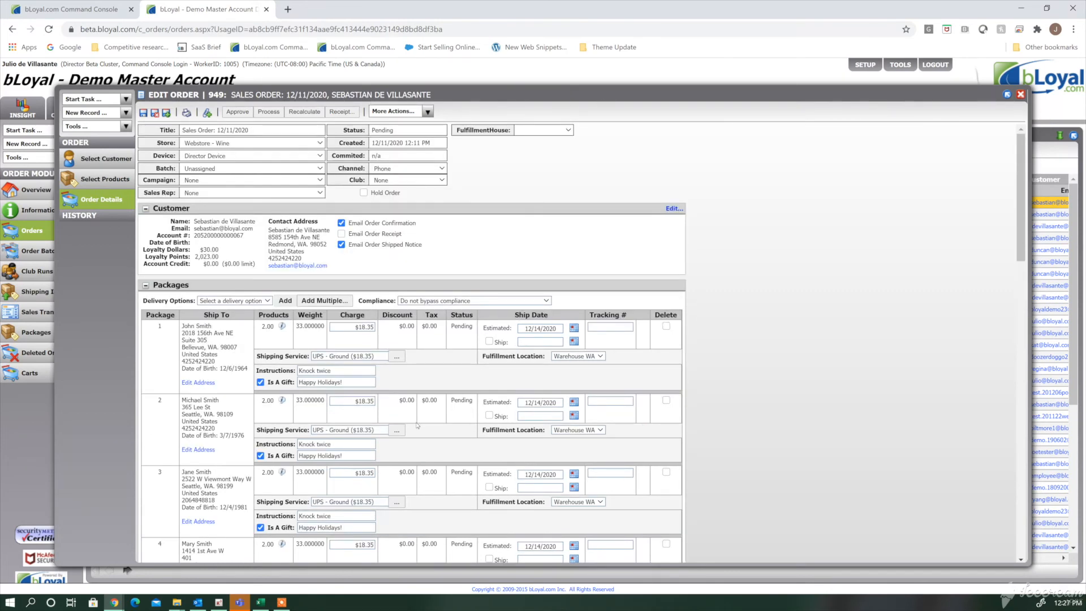
- Recalculate the order after reviewing its populated packages, and check the taxes and discounts on packages and product lines
{"action": "scroll", "coordinate": [416, 423], "scroll_direction": "down", "scroll_amount": 1}
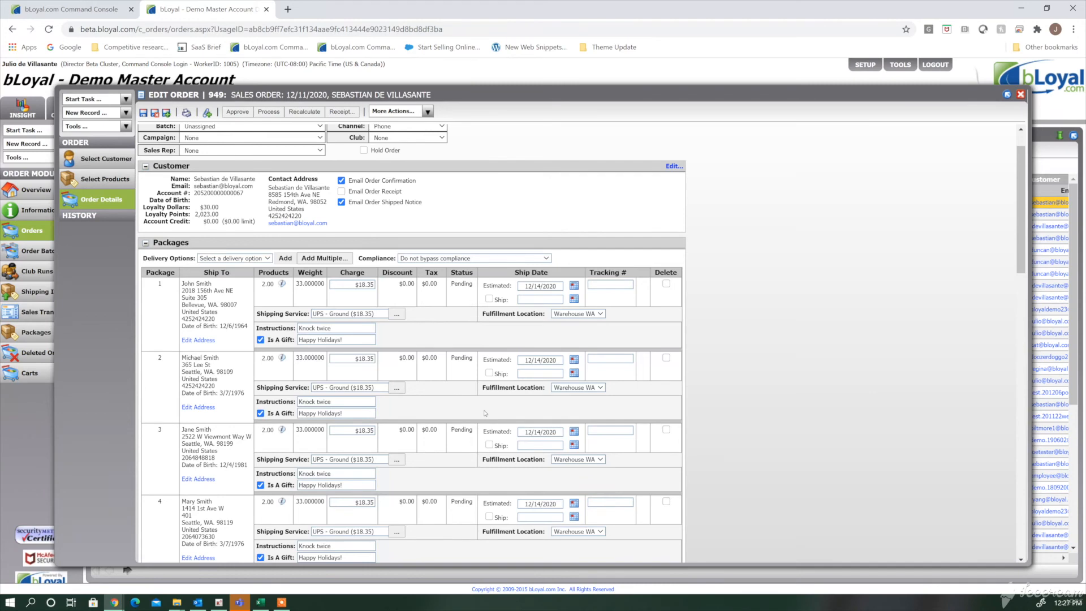
{"action": "scroll", "coordinate": [484, 413], "scroll_direction": "down", "scroll_amount": 4}
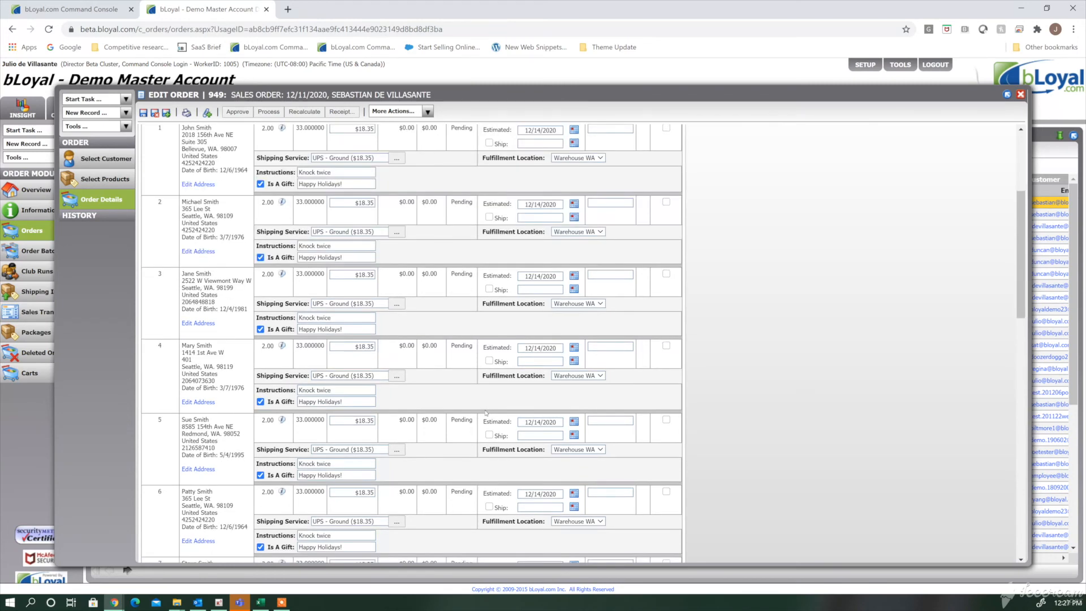
{"action": "scroll", "coordinate": [486, 413], "scroll_direction": "down", "scroll_amount": 10}
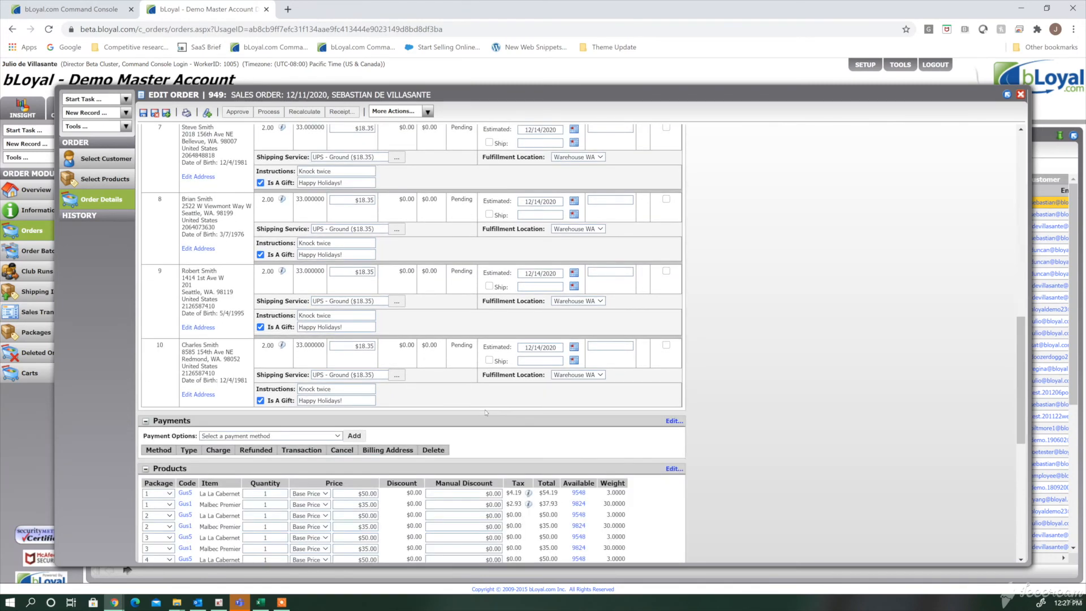
{"action": "scroll", "coordinate": [485, 413], "scroll_direction": "down", "scroll_amount": 5}
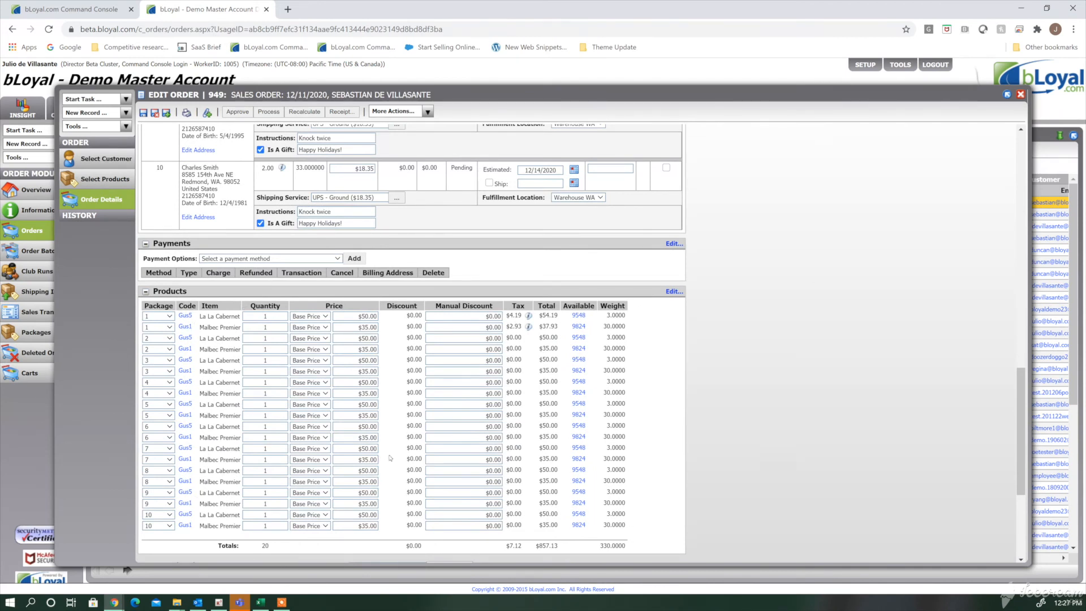
{"action": "scroll", "coordinate": [311, 234], "scroll_direction": "up", "scroll_amount": 2}
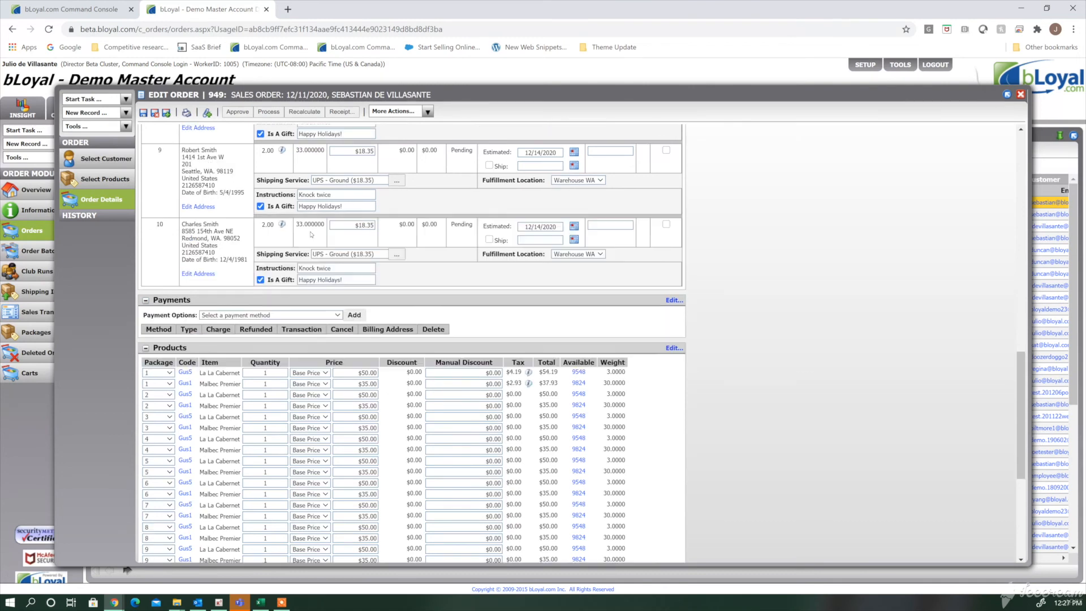
{"action": "left_click", "coordinate": [304, 111]}
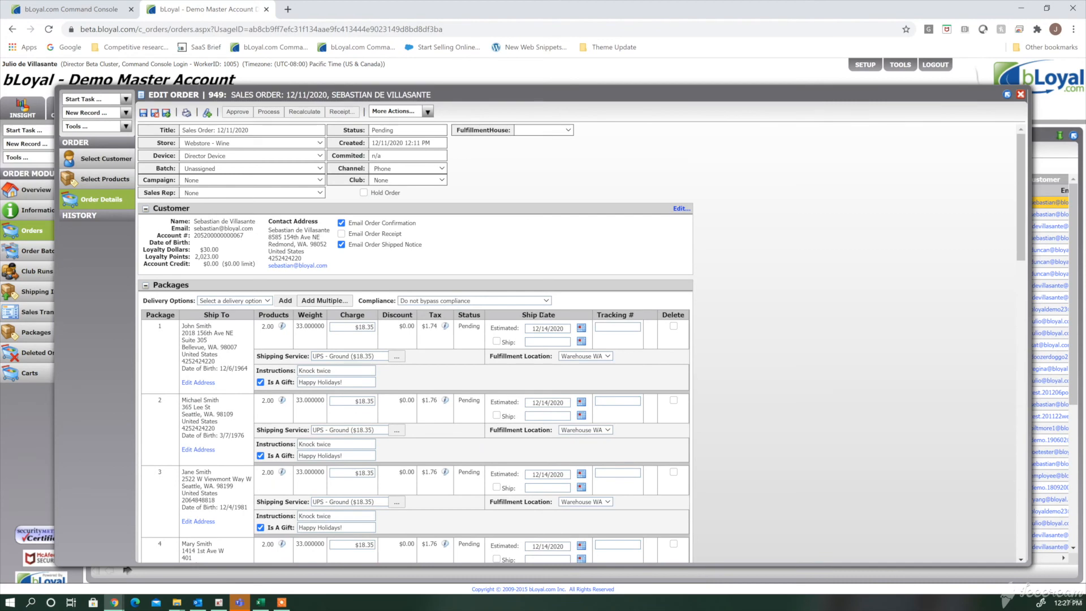
{"action": "scroll", "coordinate": [541, 315], "scroll_direction": "down", "scroll_amount": 7}
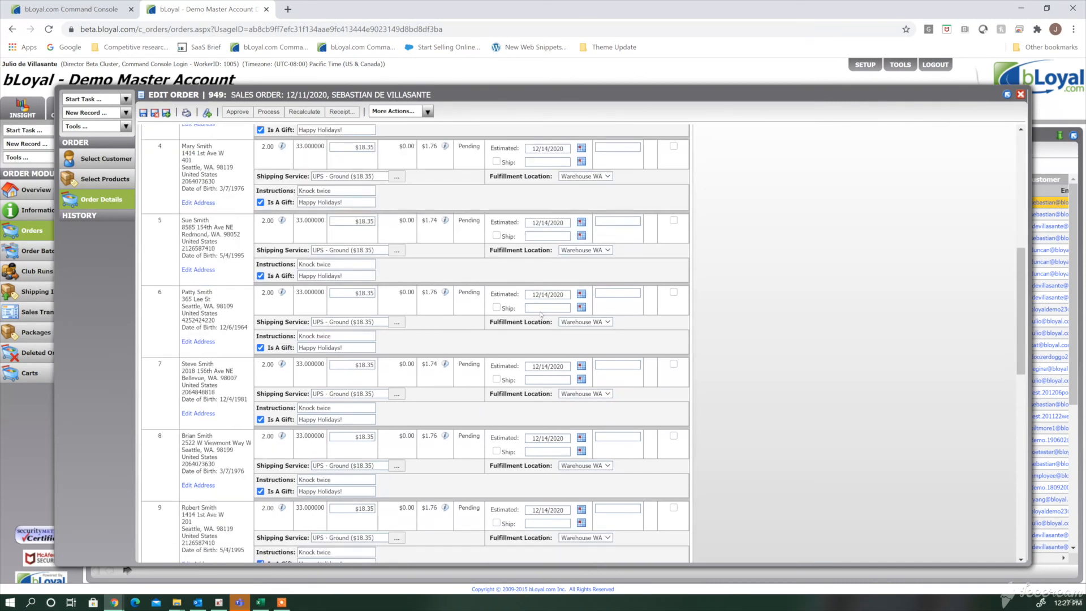
{"action": "scroll", "coordinate": [541, 315], "scroll_direction": "down", "scroll_amount": 8}
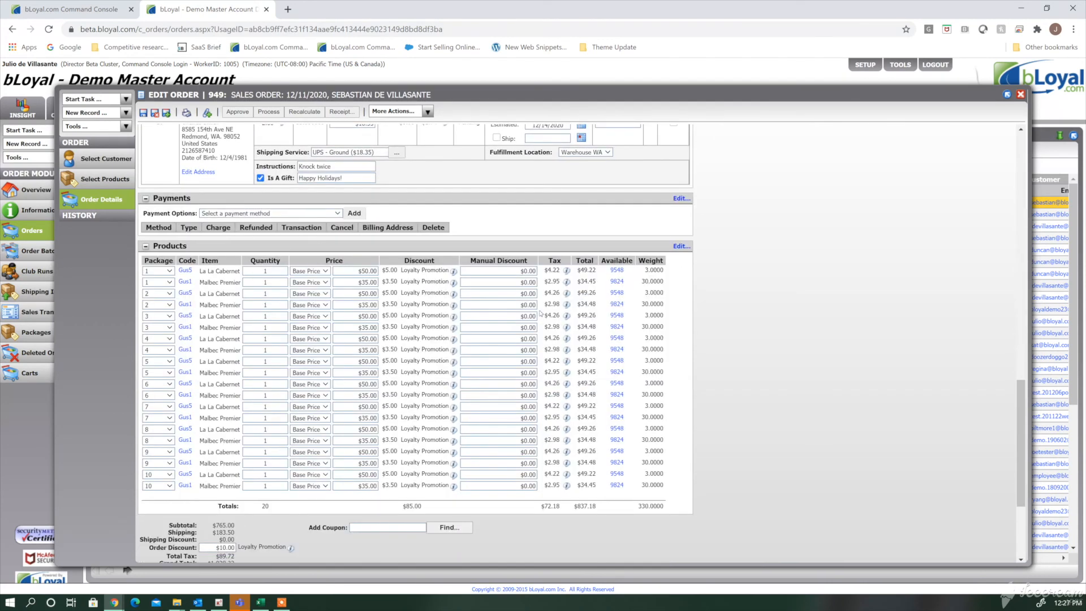